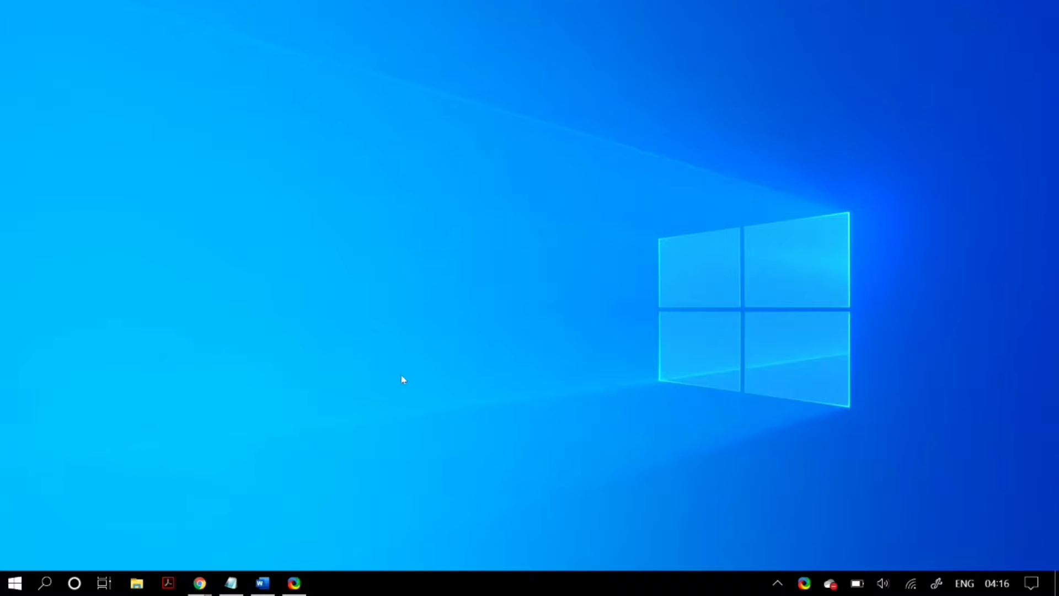
Step: Check for Windows updates under Update & Security in Settings, and close Settings
{"action": "left_click", "coordinate": [14, 583]}
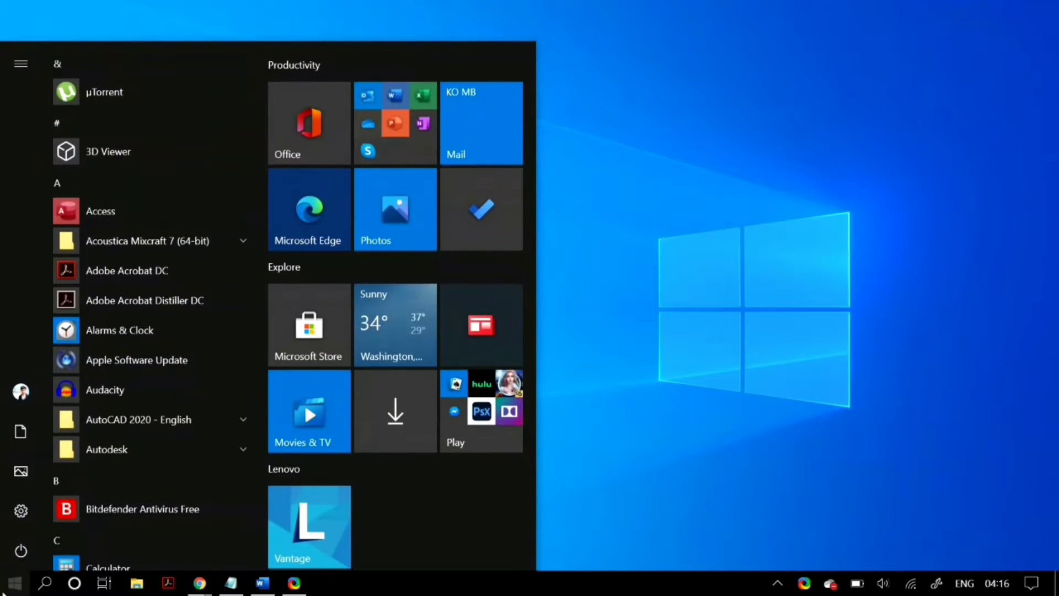
{"action": "mouse_move", "coordinate": [14, 520]}
{"action": "left_click", "coordinate": [62, 512]}
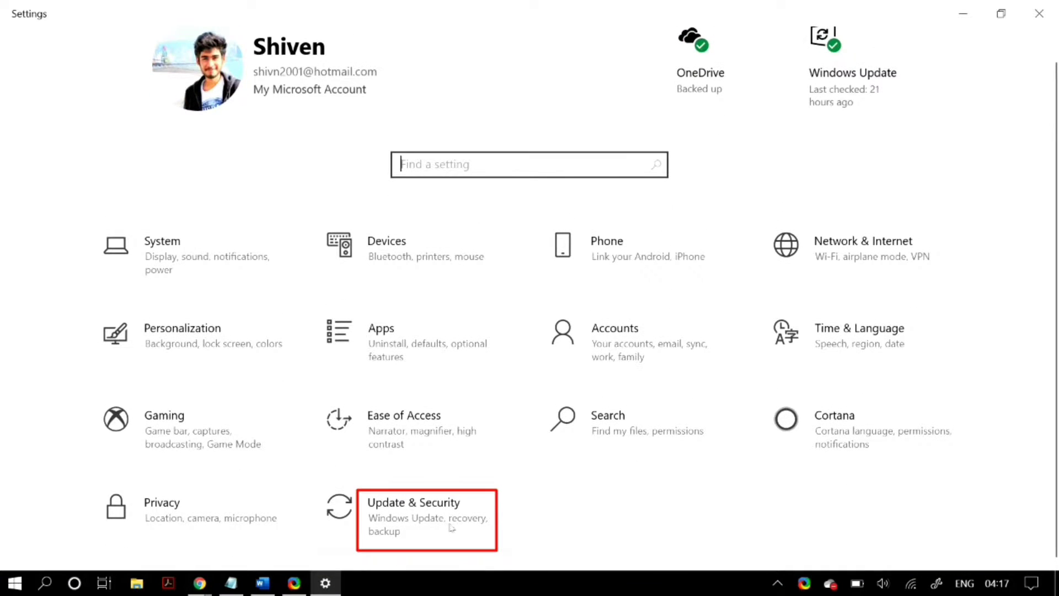
{"action": "left_click", "coordinate": [451, 527]}
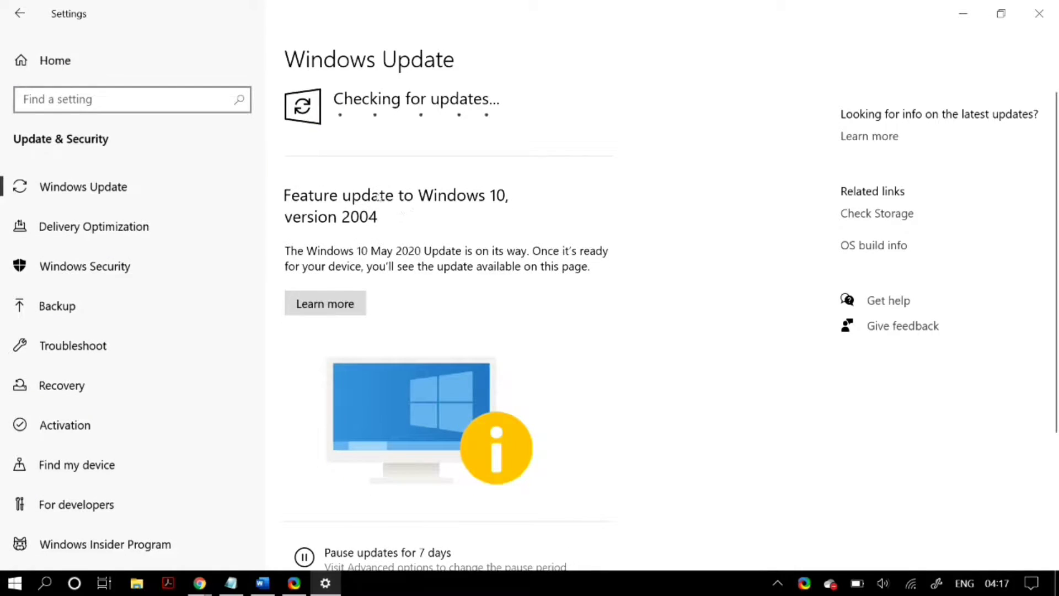
{"action": "left_click", "coordinate": [1039, 13]}
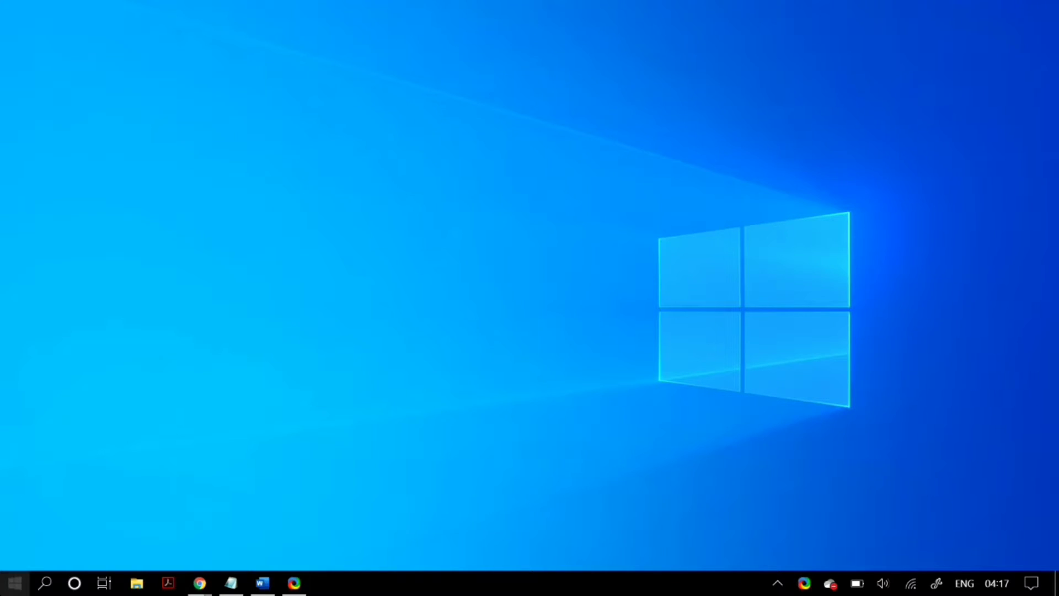
Step: Reopen Settings and go to the Troubleshoot page of Update & Security
{"action": "left_click", "coordinate": [15, 583]}
{"action": "mouse_move", "coordinate": [33, 517]}
{"action": "left_click", "coordinate": [139, 510]}
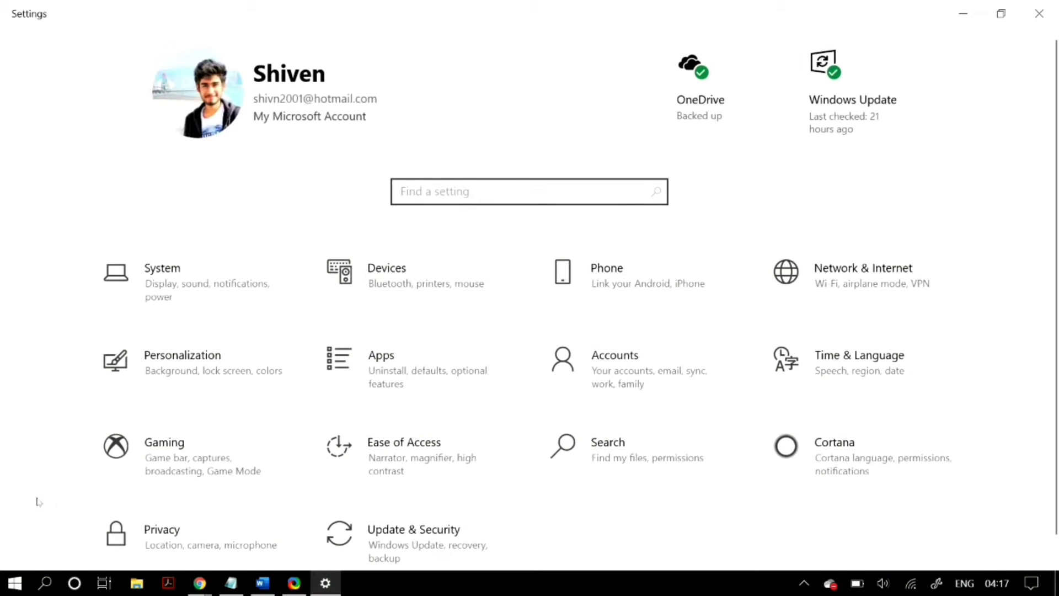
{"action": "scroll", "coordinate": [38, 501], "scroll_direction": "down", "scroll_amount": 1}
{"action": "left_click", "coordinate": [416, 522]}
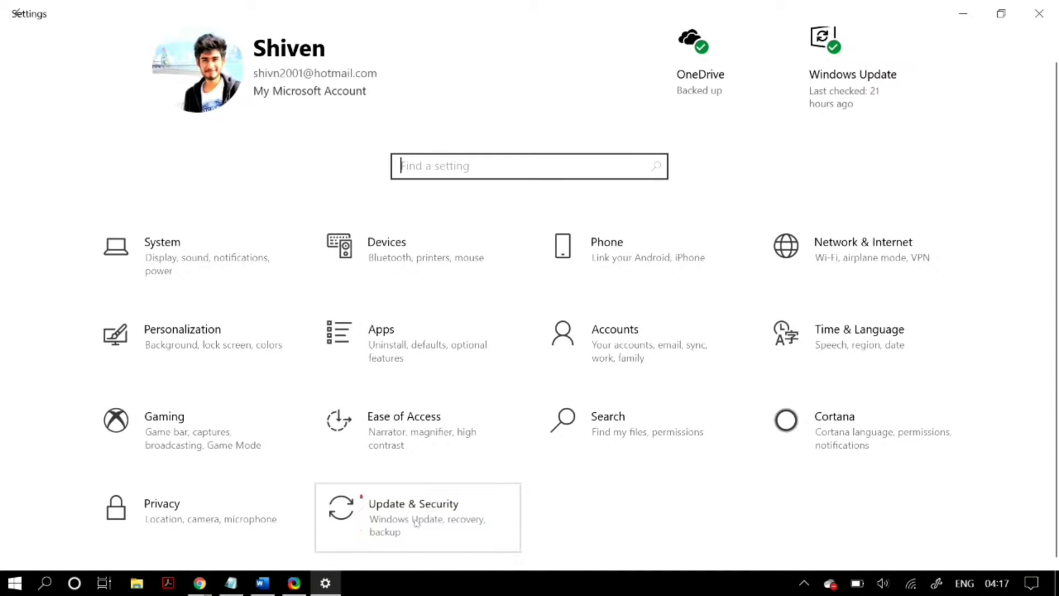
{"action": "left_click", "coordinate": [195, 355]}
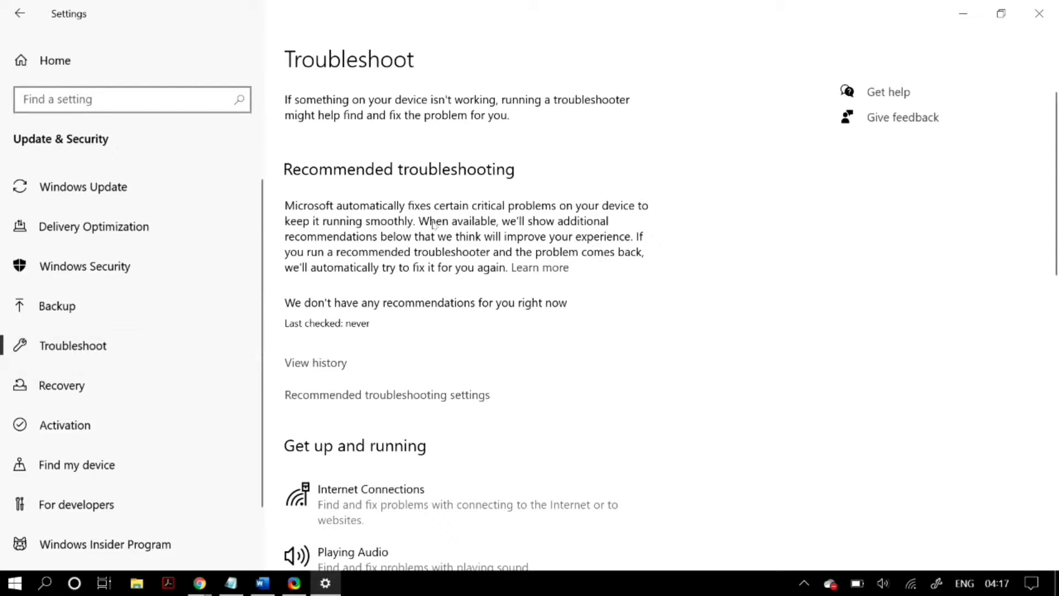
Step: Run the Search and Indexing troubleshooter through to its results, and close it along with Settings
{"action": "scroll", "coordinate": [434, 224], "scroll_direction": "down", "scroll_amount": 10}
{"action": "scroll", "coordinate": [434, 223], "scroll_direction": "down", "scroll_amount": 2}
{"action": "scroll", "coordinate": [468, 379], "scroll_direction": "up", "scroll_amount": 3}
{"action": "left_click", "coordinate": [475, 400]}
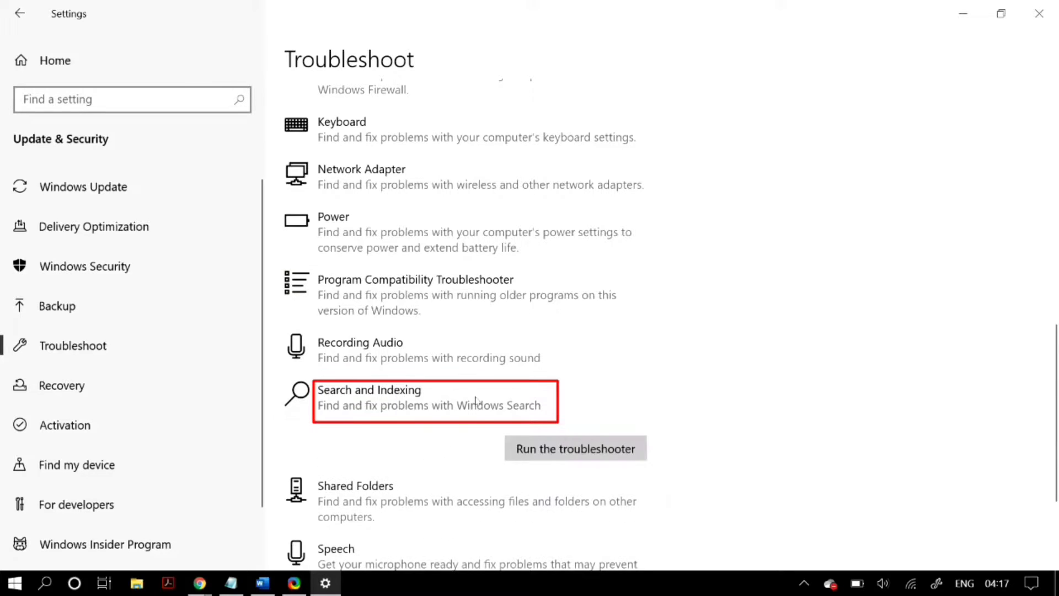
{"action": "left_click", "coordinate": [557, 455]}
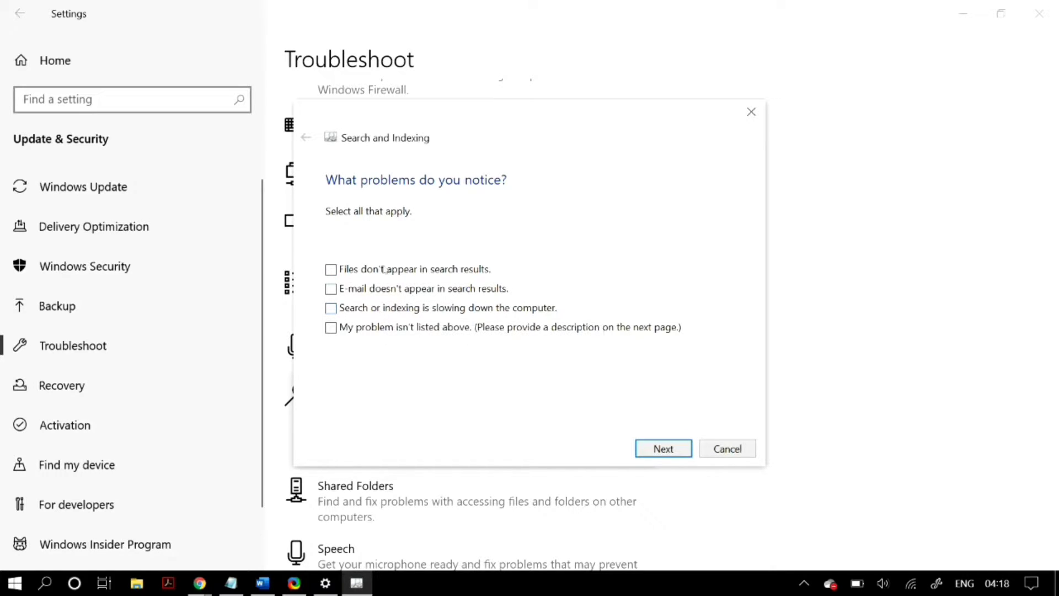
{"action": "left_click", "coordinate": [637, 447]}
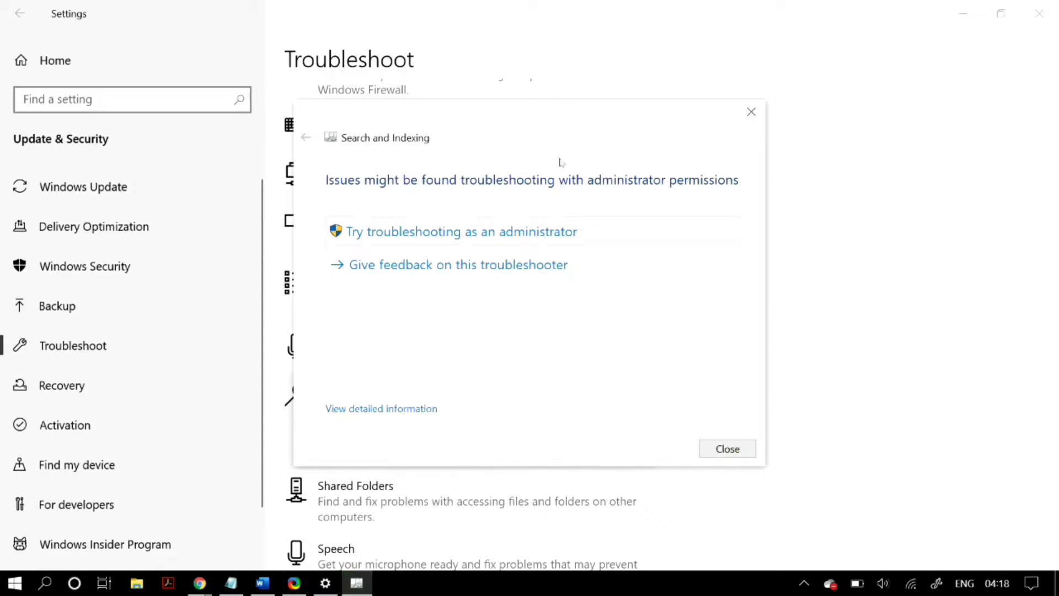
{"action": "left_click", "coordinate": [751, 112]}
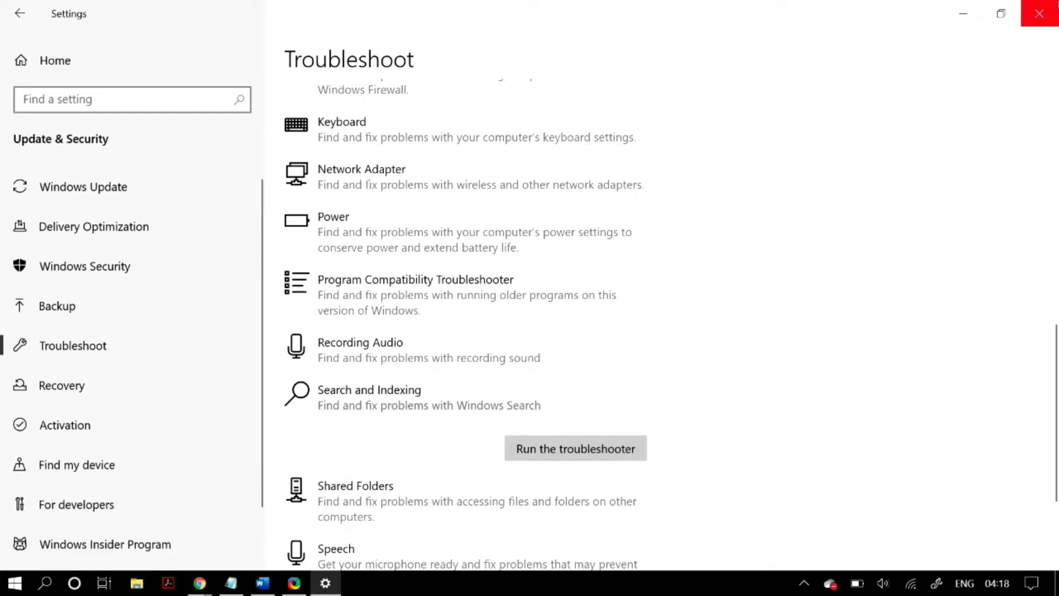
{"action": "left_click", "coordinate": [1039, 13]}
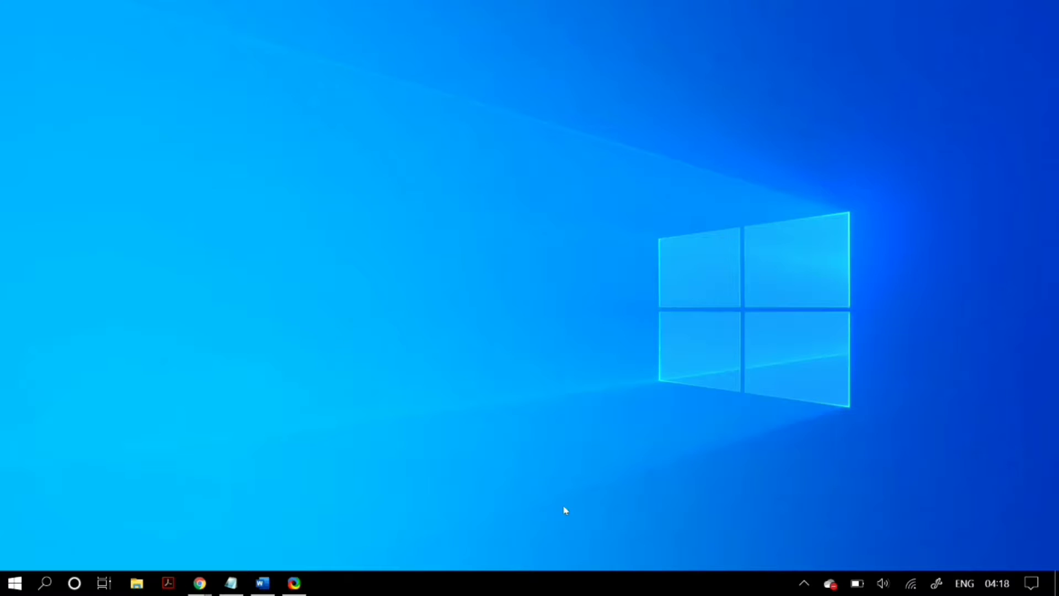
Step: Open Task Manager and end the SearchUI.exe process from the detailed process list
{"action": "right_click", "coordinate": [550, 580]}
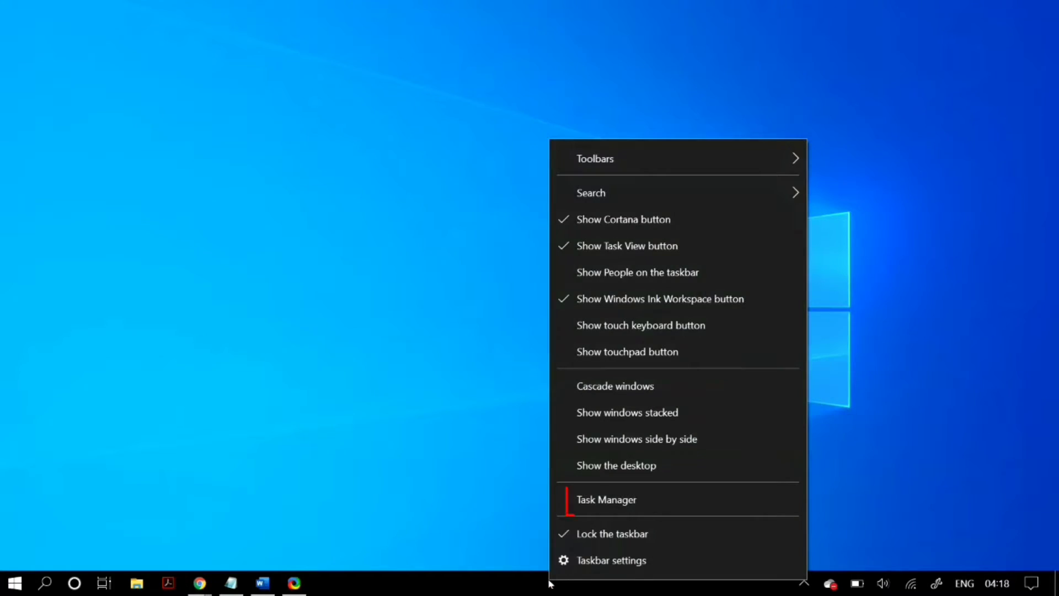
{"action": "left_click", "coordinate": [590, 500]}
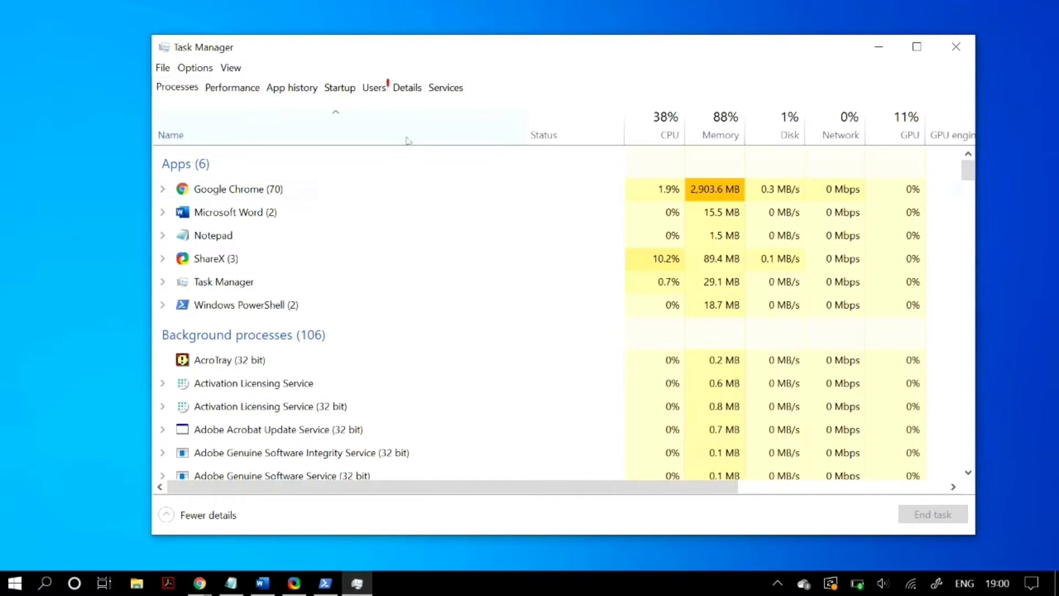
{"action": "left_click", "coordinate": [393, 93]}
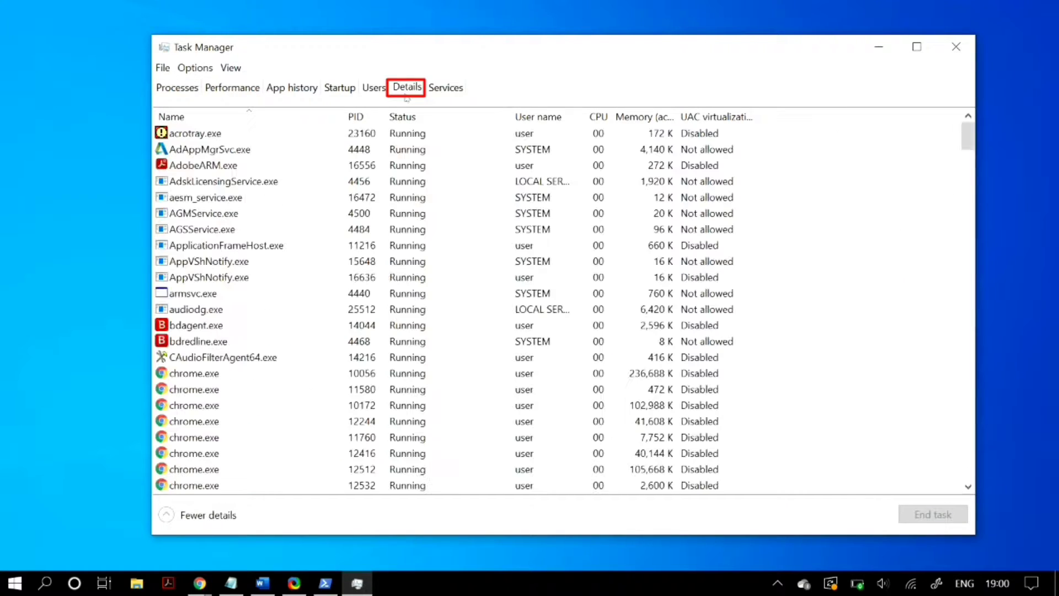
{"action": "scroll", "coordinate": [309, 395], "scroll_direction": "down", "scroll_amount": 20}
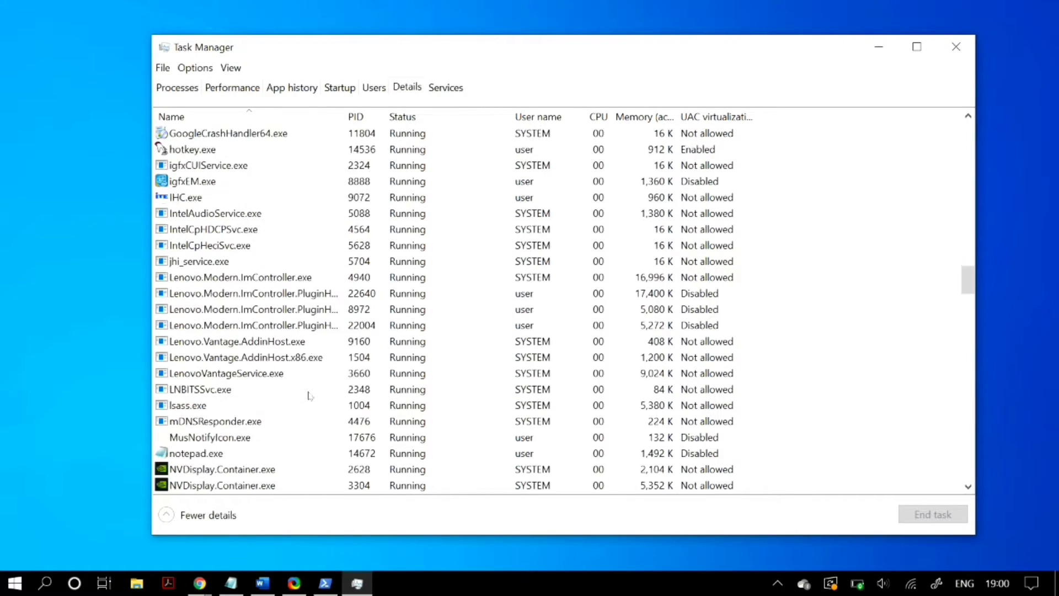
{"action": "scroll", "coordinate": [309, 395], "scroll_direction": "up", "scroll_amount": 5}
{"action": "scroll", "coordinate": [309, 395], "scroll_direction": "up", "scroll_amount": 4}
{"action": "scroll", "coordinate": [308, 395], "scroll_direction": "down", "scroll_amount": 20}
{"action": "left_click", "coordinate": [204, 325]}
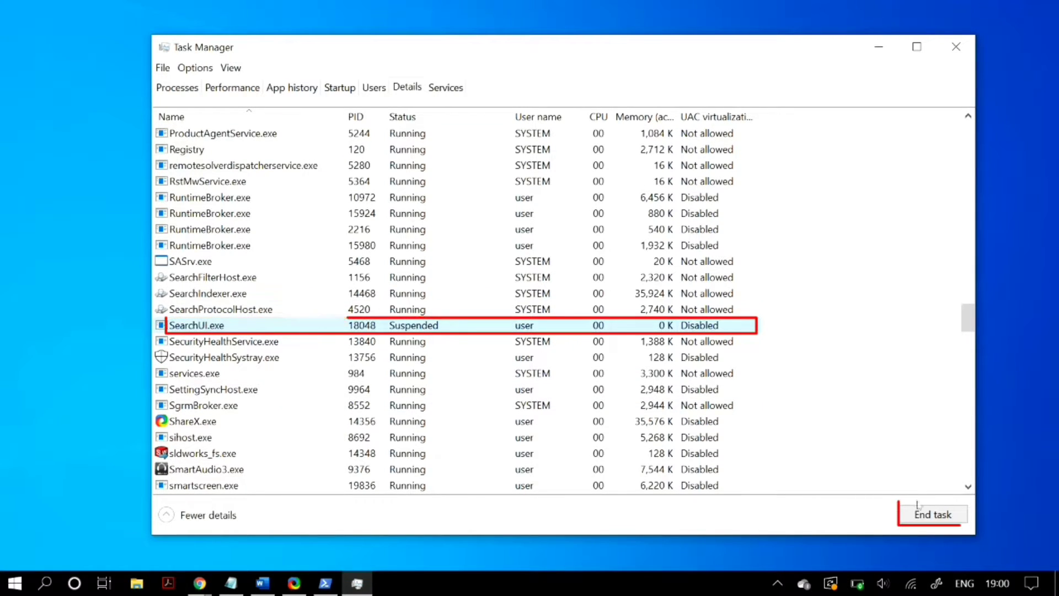
{"action": "left_click", "coordinate": [932, 514]}
{"action": "left_click", "coordinate": [585, 330]}
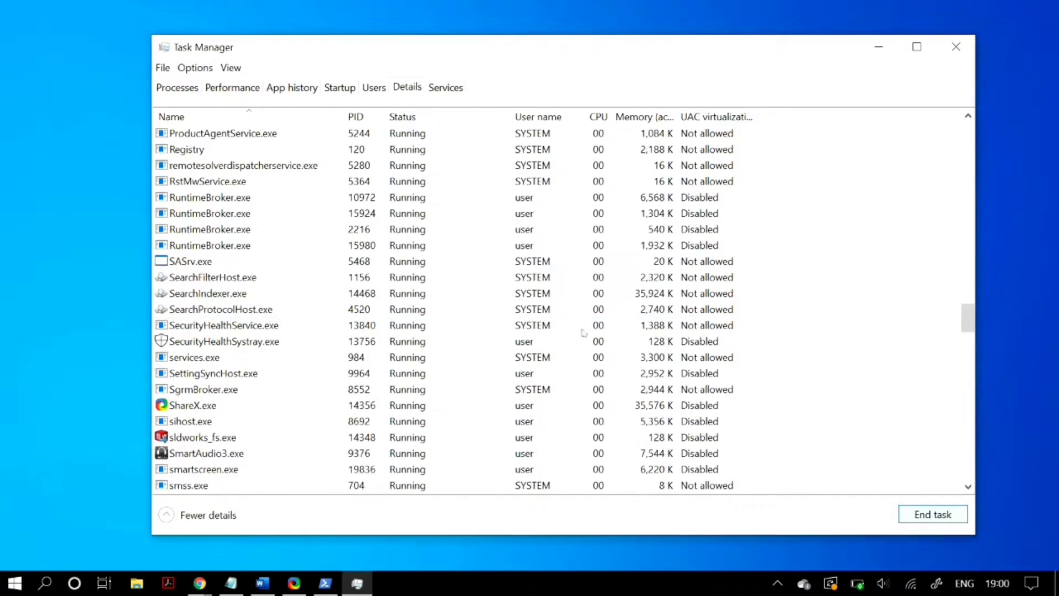
Step: End the Cortana background process in Task Manager
{"action": "left_click", "coordinate": [183, 90]}
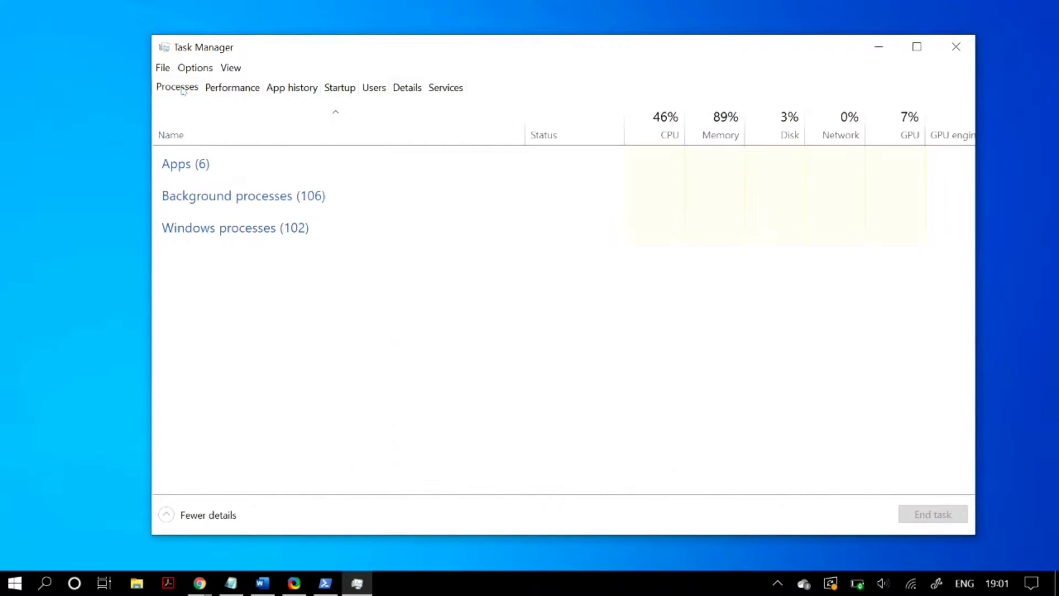
{"action": "scroll", "coordinate": [264, 336], "scroll_direction": "down", "scroll_amount": 3}
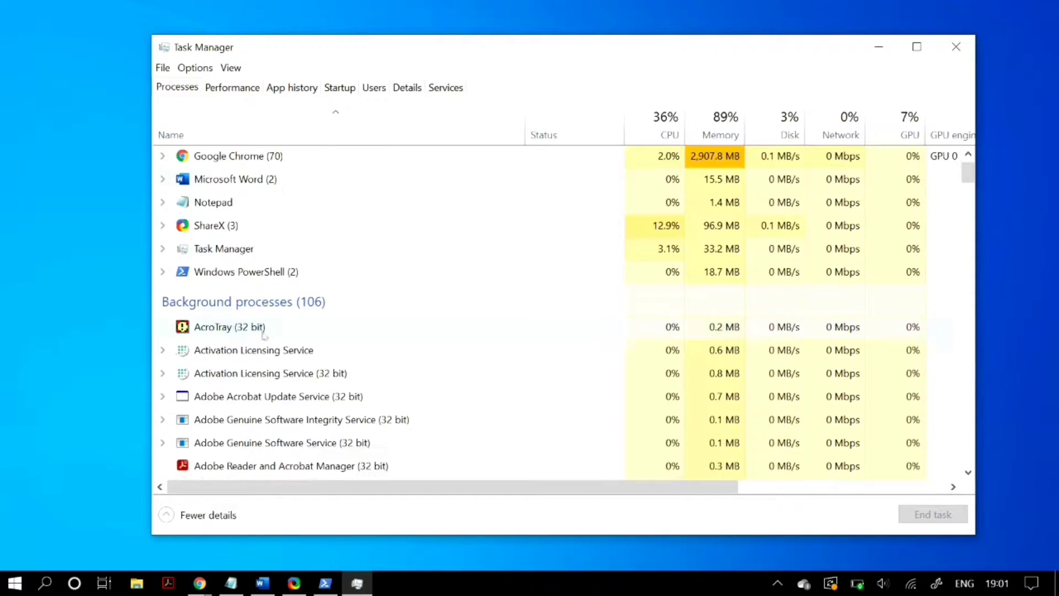
{"action": "scroll", "coordinate": [264, 336], "scroll_direction": "down", "scroll_amount": 6}
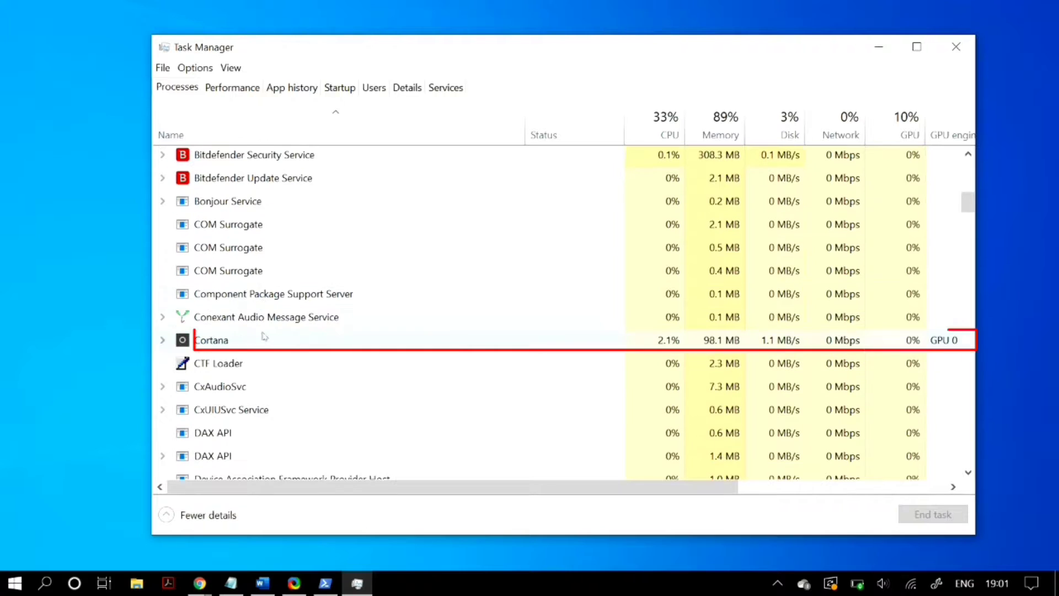
{"action": "left_click", "coordinate": [263, 338]}
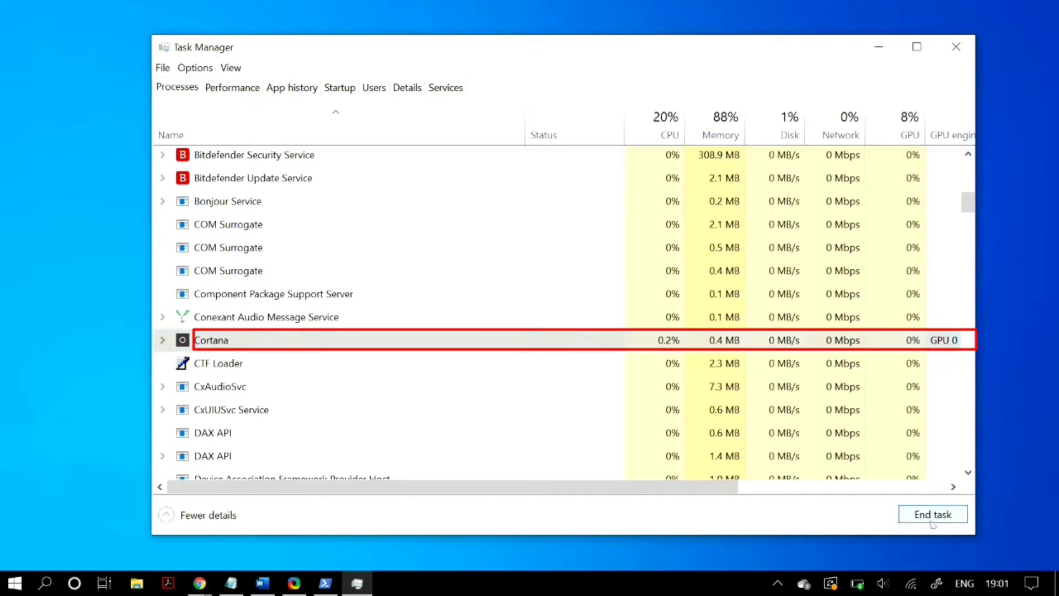
Step: Restart the Windows Explorer process and close Task Manager
{"action": "left_click_drag", "start_coordinate": [973, 214], "coordinate": [965, 464]}
{"action": "left_click", "coordinate": [628, 365]}
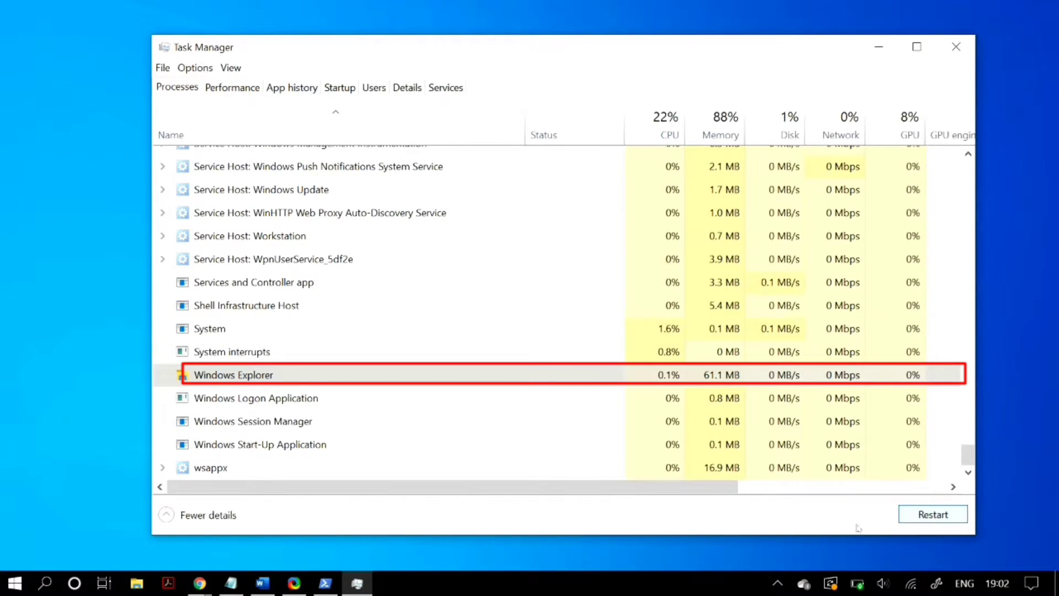
{"action": "left_click", "coordinate": [956, 46]}
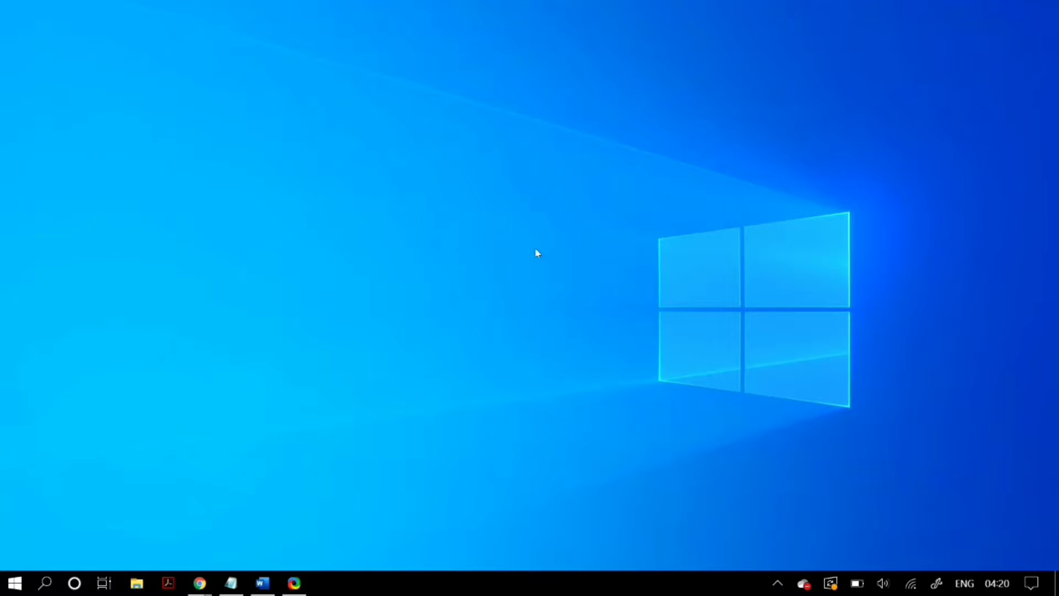
Step: Launch the Registry Editor with the Run command regedit
{"action": "key", "text": "super+r"}
{"action": "key", "text": "BackSpace"}
{"action": "type", "text": "regedit"}
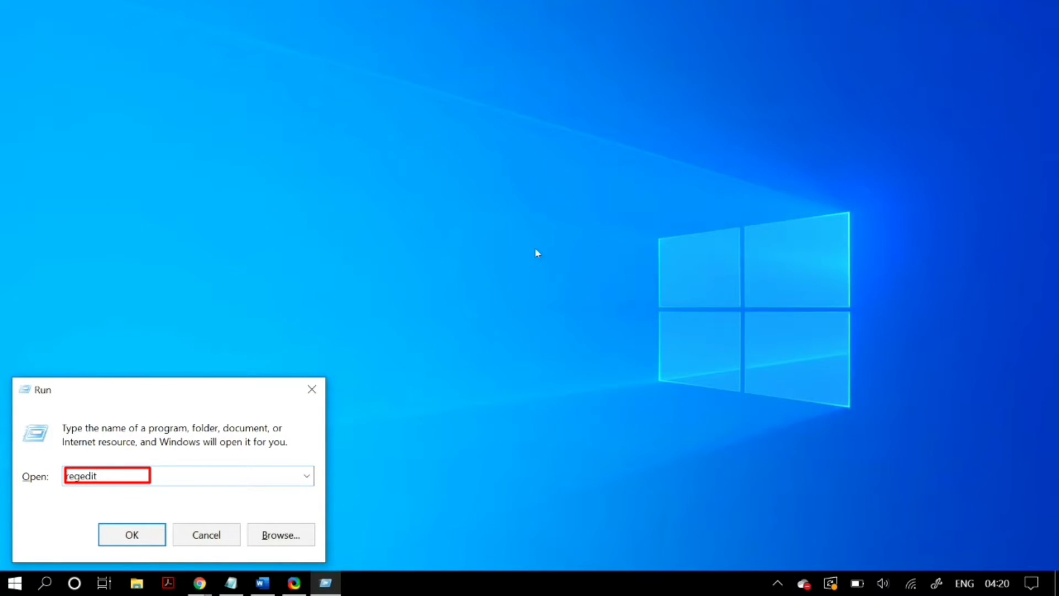
{"action": "key", "text": "Return"}
Step: Navigate the registry tree to the key HKEY_CURRENT_USER\SOFTWARE\Microsoft
{"action": "left_click_drag", "start_coordinate": [424, 391], "coordinate": [424, 182]}
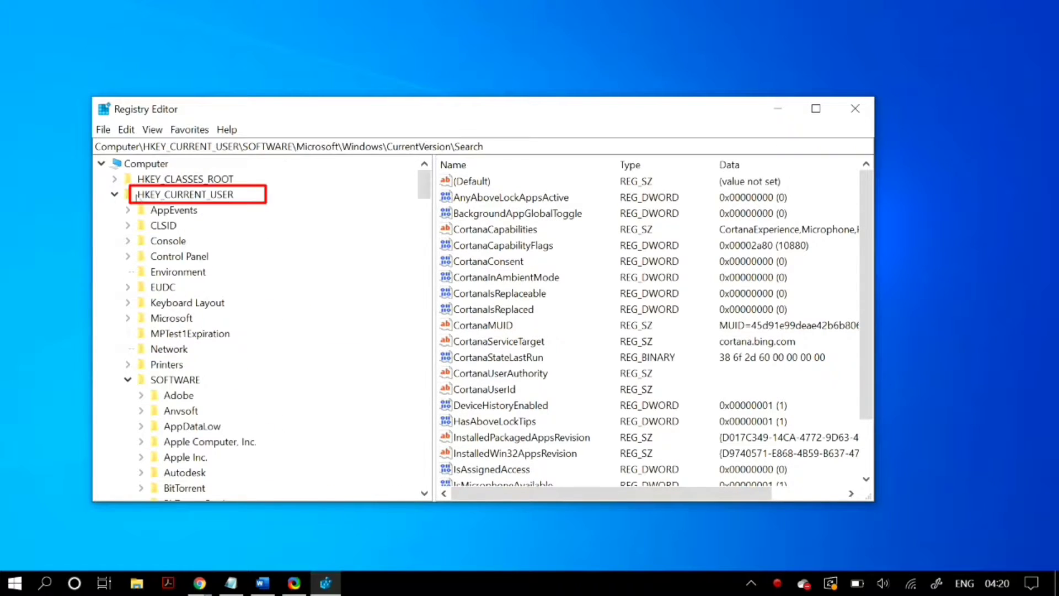
{"action": "double_click", "coordinate": [136, 195]}
{"action": "double_click", "coordinate": [136, 196]}
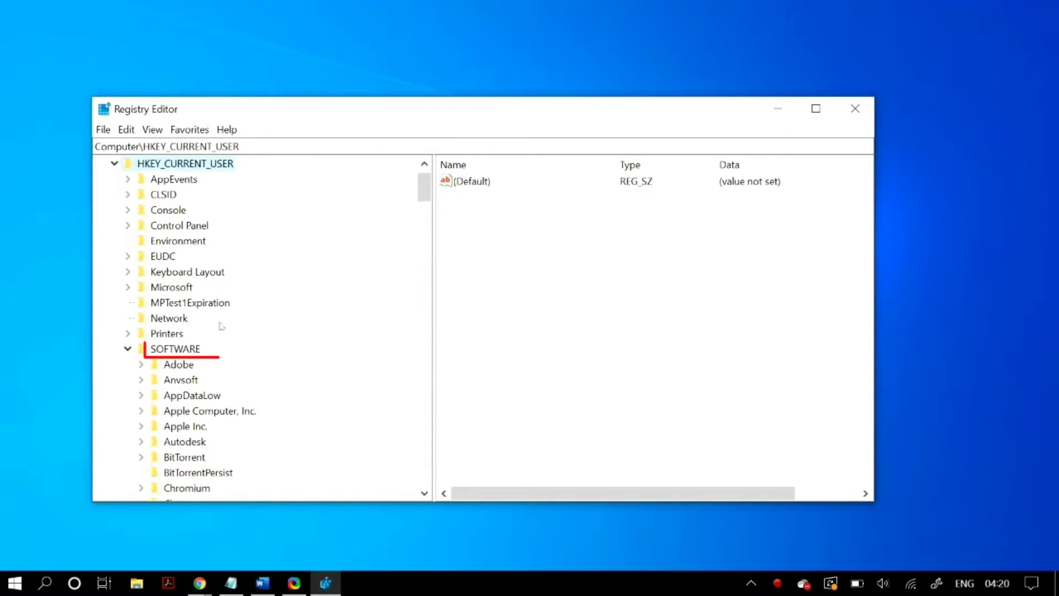
{"action": "left_click", "coordinate": [175, 349]}
{"action": "scroll", "coordinate": [191, 351], "scroll_direction": "down", "scroll_amount": 4}
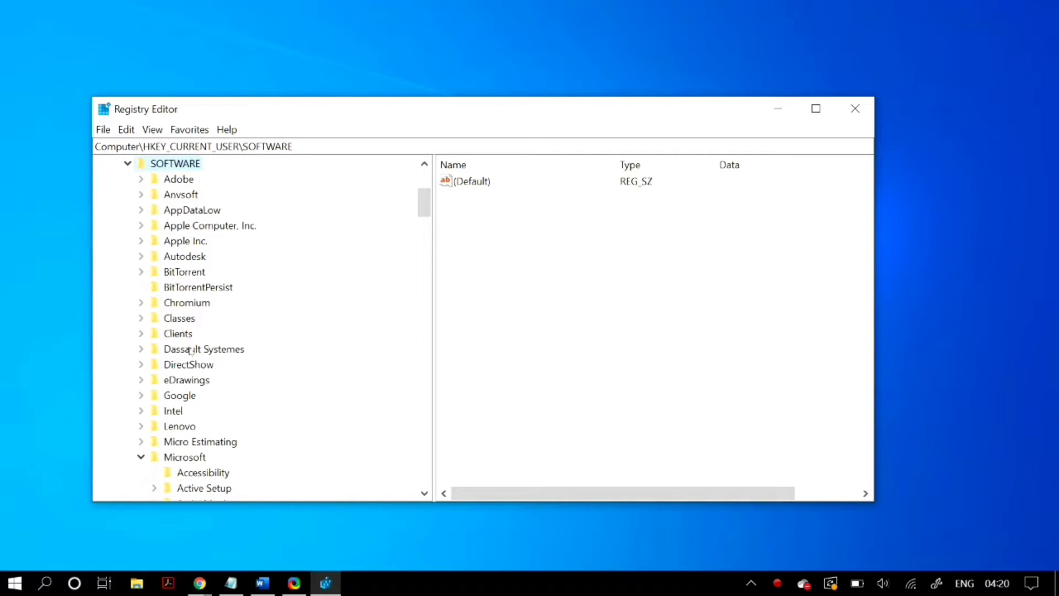
{"action": "scroll", "coordinate": [190, 351], "scroll_direction": "down", "scroll_amount": 4}
{"action": "left_click", "coordinate": [203, 272]}
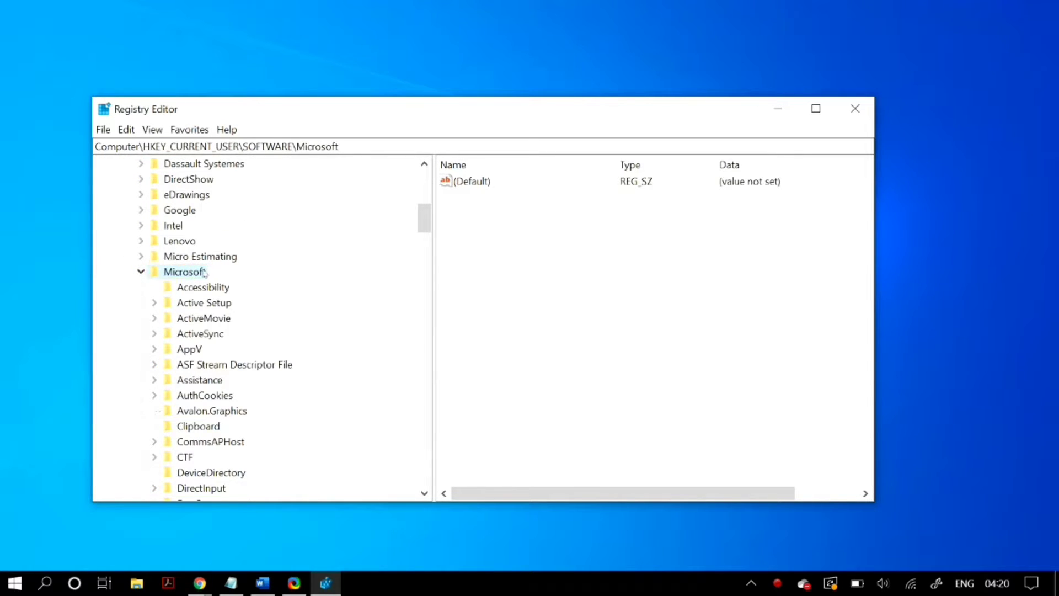
Step: Within the Microsoft key, go to the subkey Windows\CurrentVersion\Search
{"action": "scroll", "coordinate": [203, 272], "scroll_direction": "down", "scroll_amount": 20}
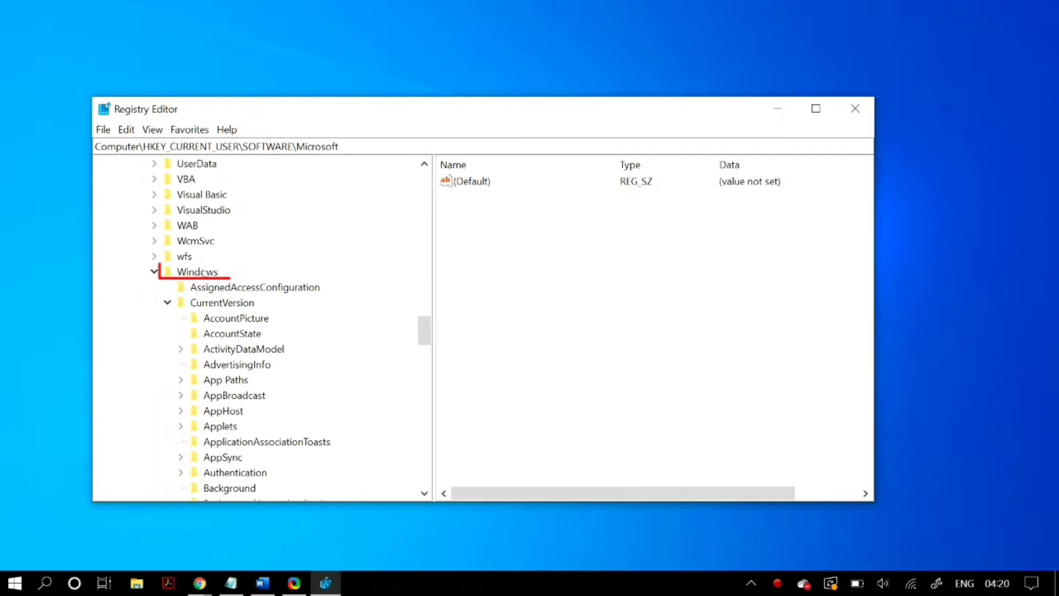
{"action": "left_click", "coordinate": [198, 273]}
{"action": "left_click", "coordinate": [209, 303]}
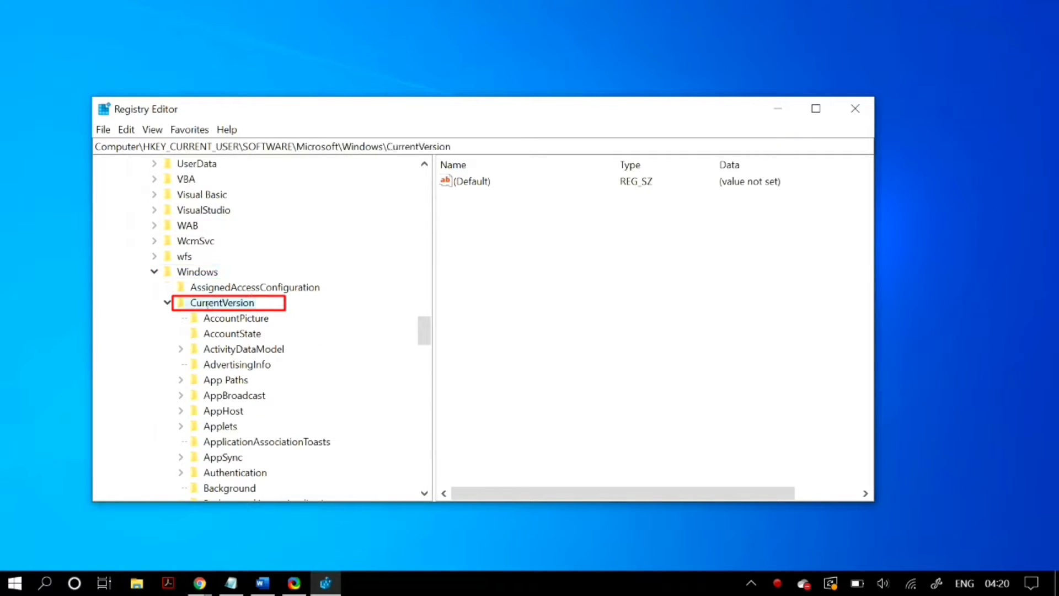
{"action": "scroll", "coordinate": [270, 381], "scroll_direction": "down", "scroll_amount": 17}
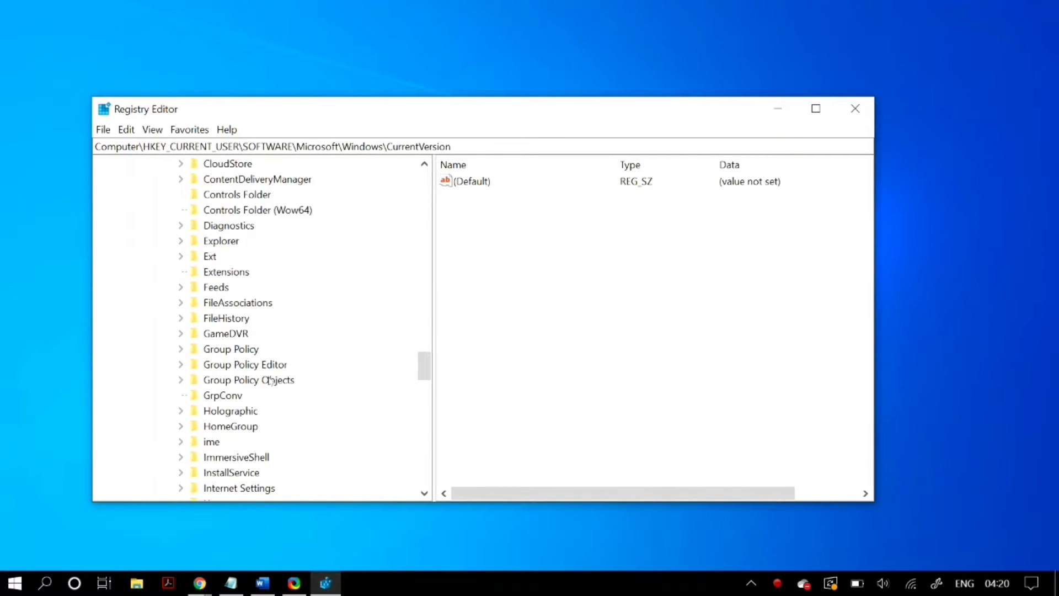
{"action": "scroll", "coordinate": [270, 381], "scroll_direction": "down", "scroll_amount": 2}
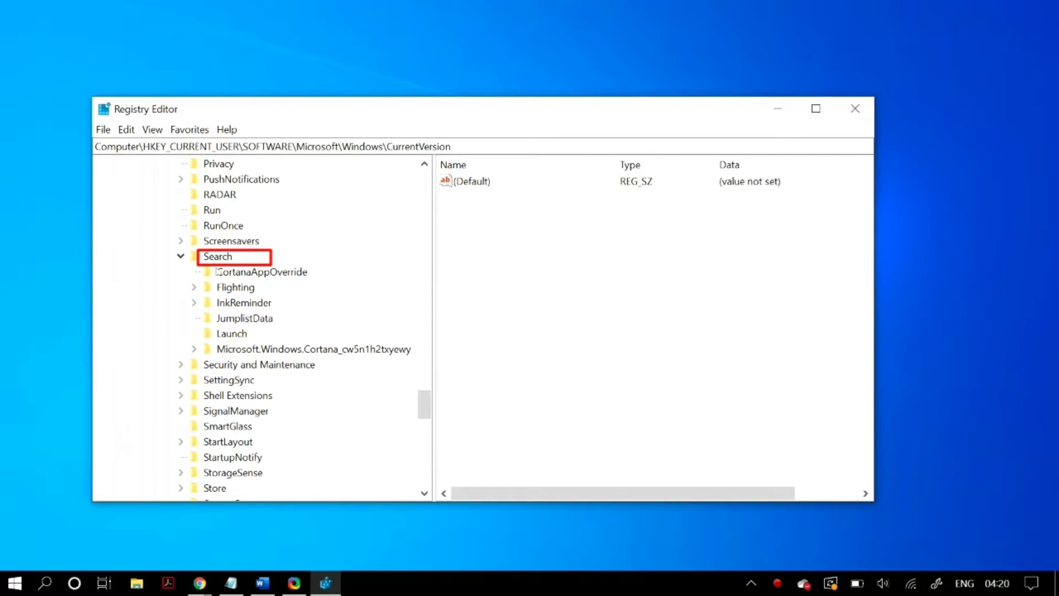
{"action": "left_click", "coordinate": [217, 257]}
Step: Add a DWORD (32-bit) value named BingSearchEnabled to the Search registry key
{"action": "scroll", "coordinate": [552, 474], "scroll_direction": "down", "scroll_amount": 2}
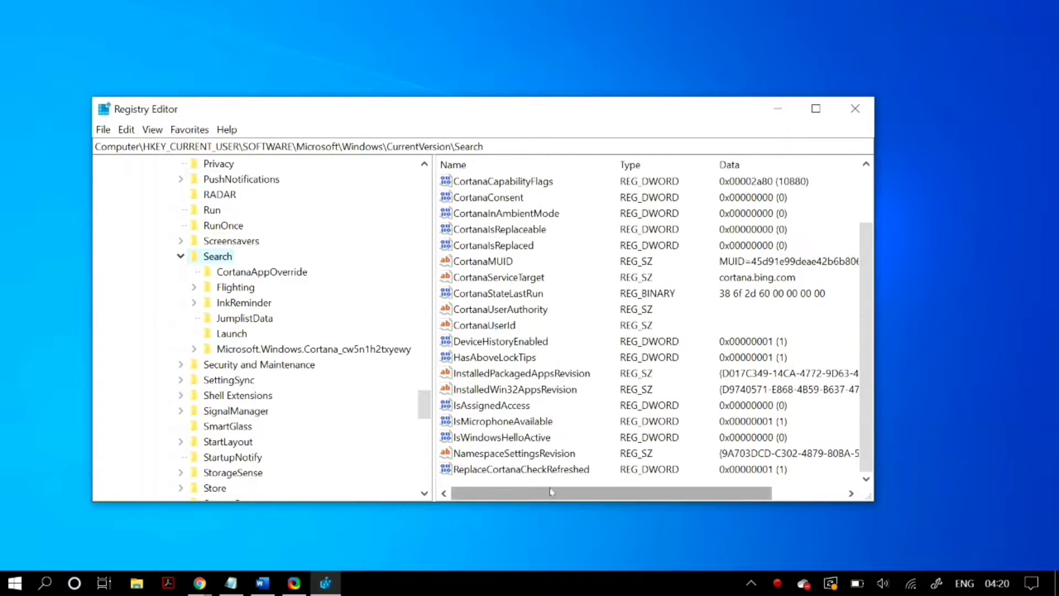
{"action": "right_click", "coordinate": [549, 488]}
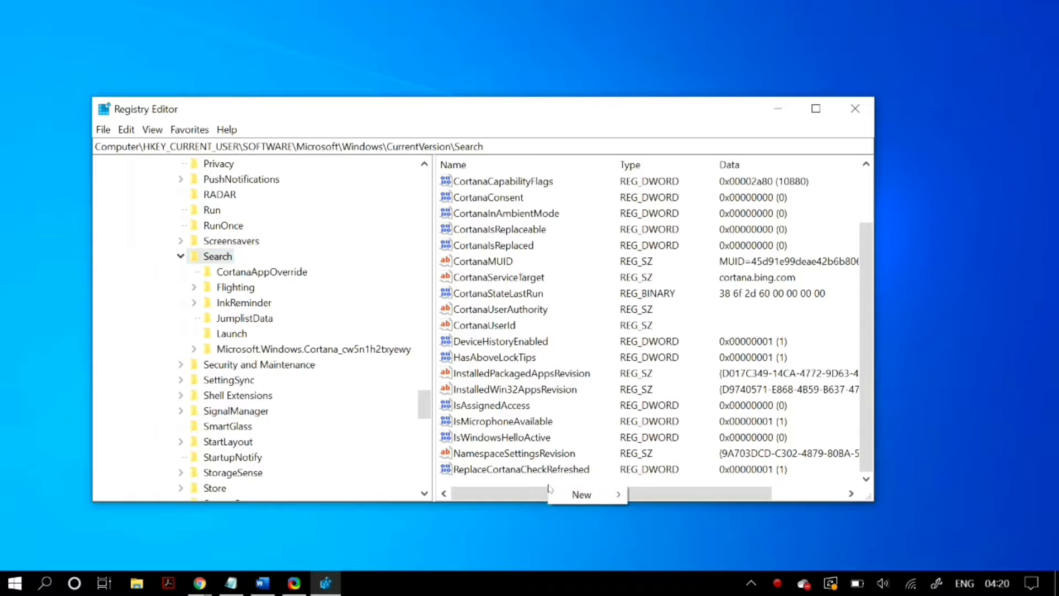
{"action": "mouse_move", "coordinate": [571, 498]}
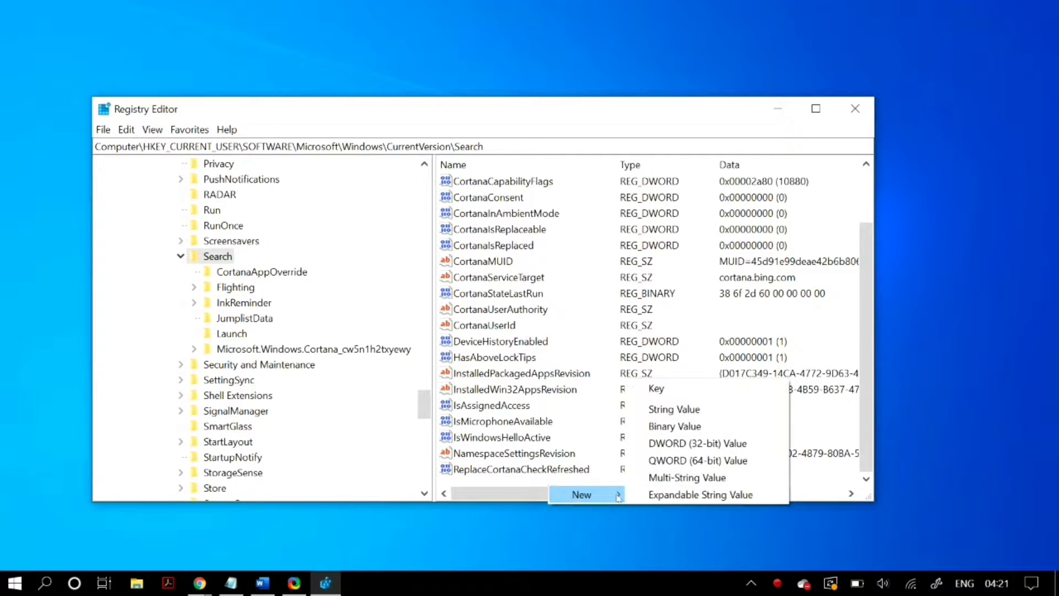
{"action": "left_click", "coordinate": [747, 445]}
{"action": "type", "text": "BingS"}
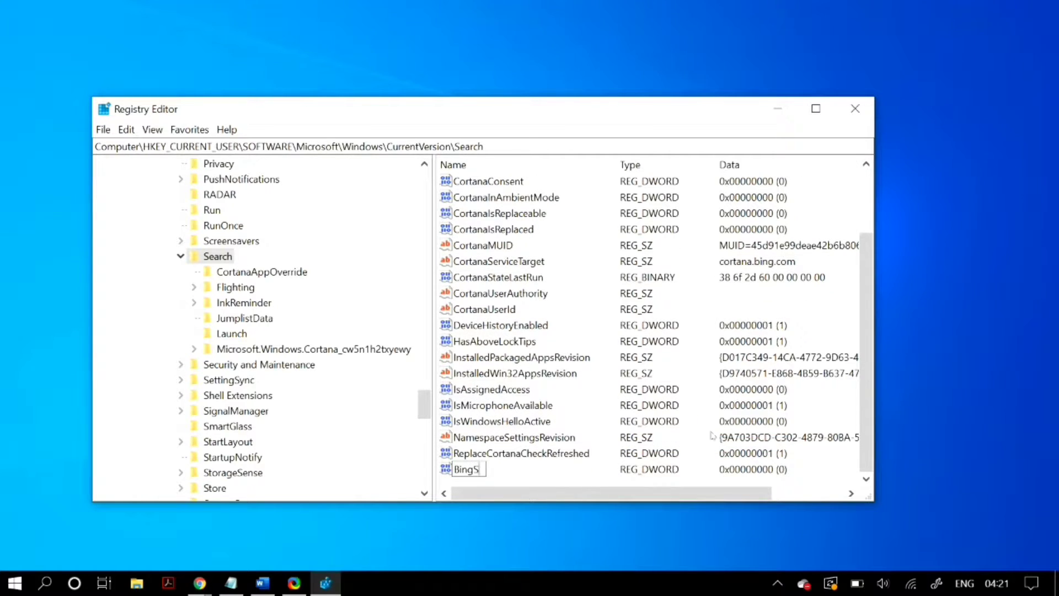
{"action": "type", "text": "earchEnabled"}
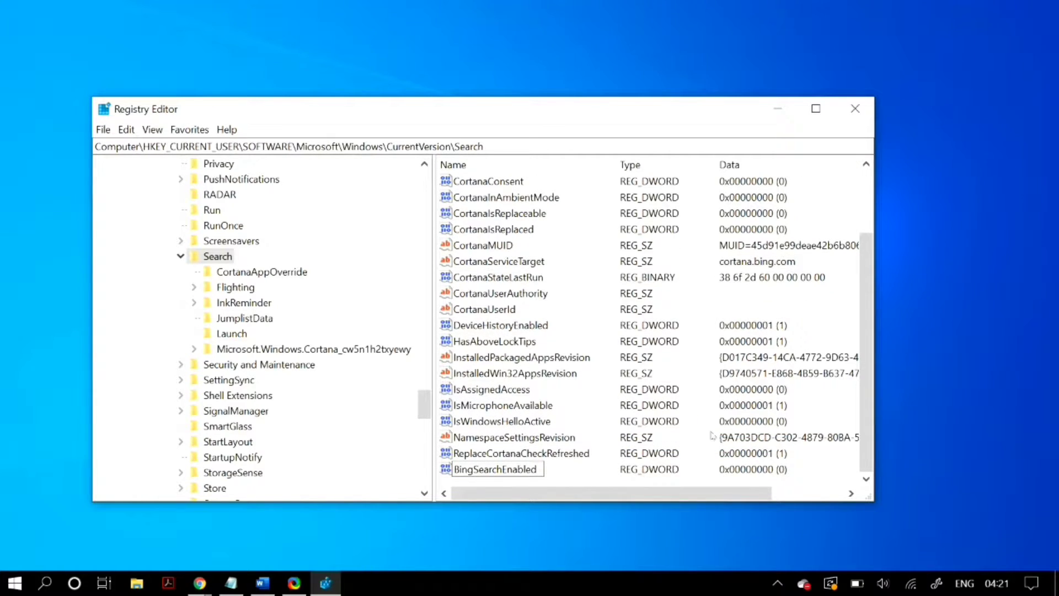
{"action": "key", "text": "Return"}
Step: Confirm 0 as the value data of BingSearchEnabled, then refresh the registry view and close the Registry Editor
{"action": "double_click", "coordinate": [507, 469]}
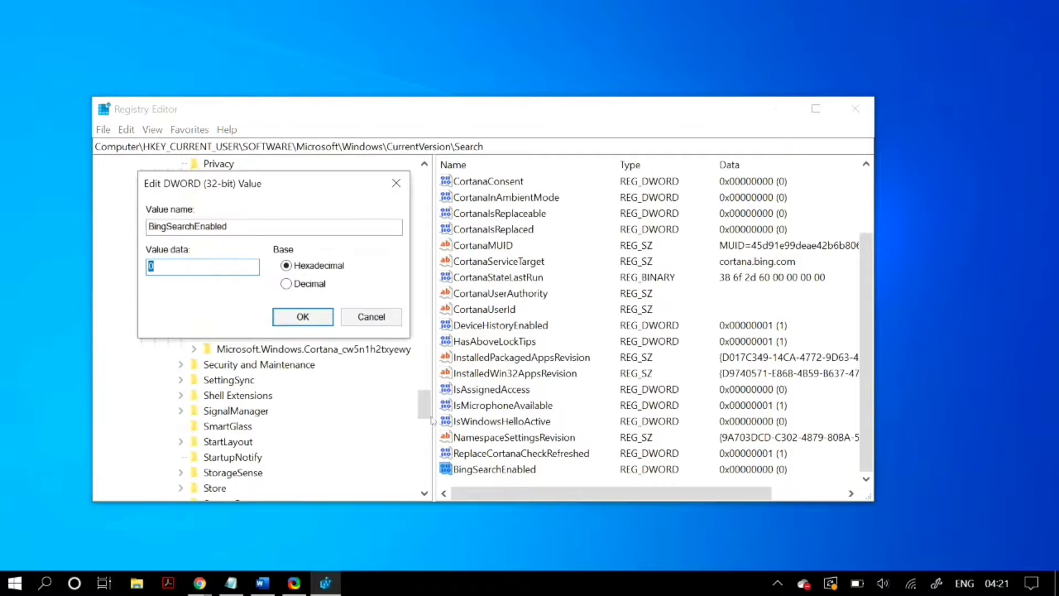
{"action": "left_click", "coordinate": [307, 316]}
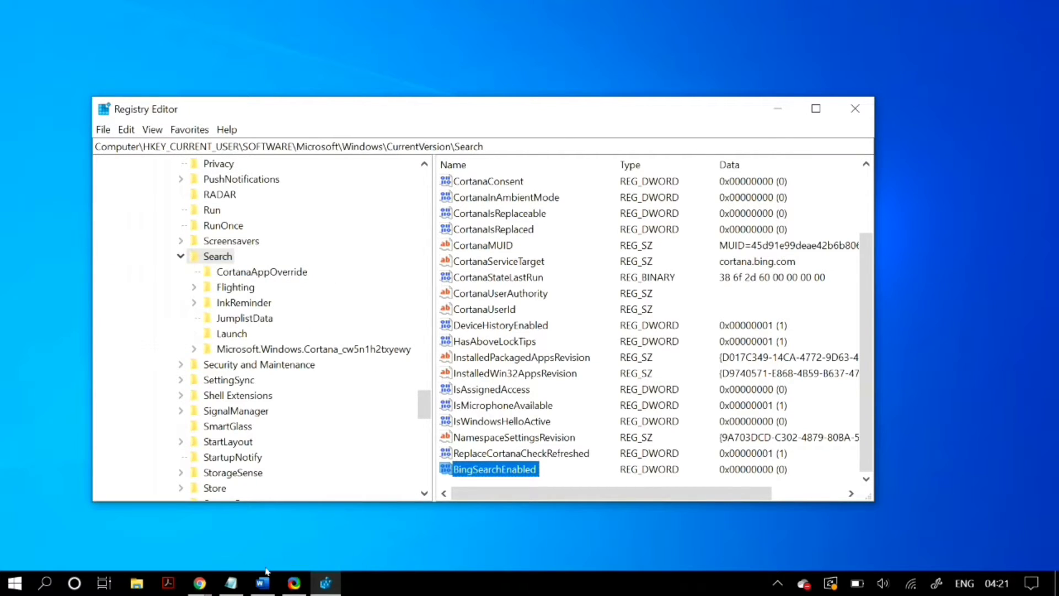
{"action": "key", "text": "F5"}
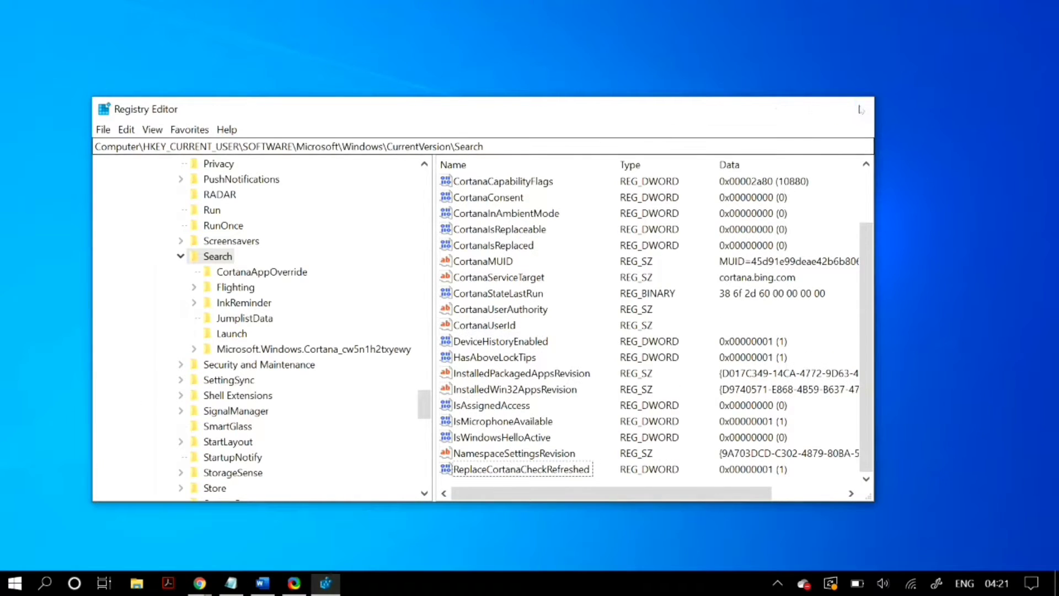
{"action": "left_click", "coordinate": [860, 109]}
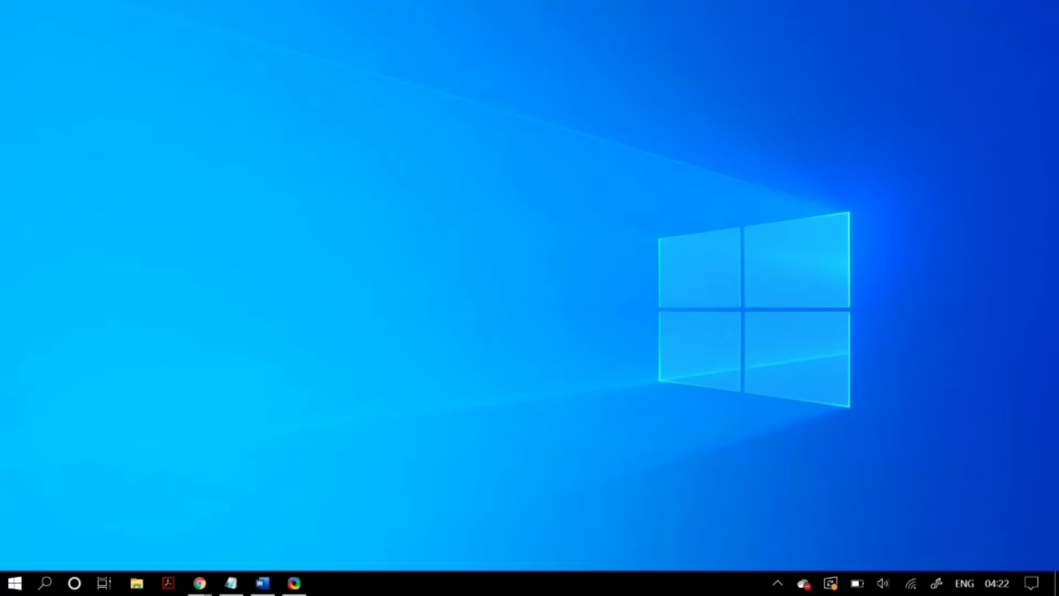
Step: Open the Services management window from Task Manager's list of services
{"action": "right_click", "coordinate": [495, 593]}
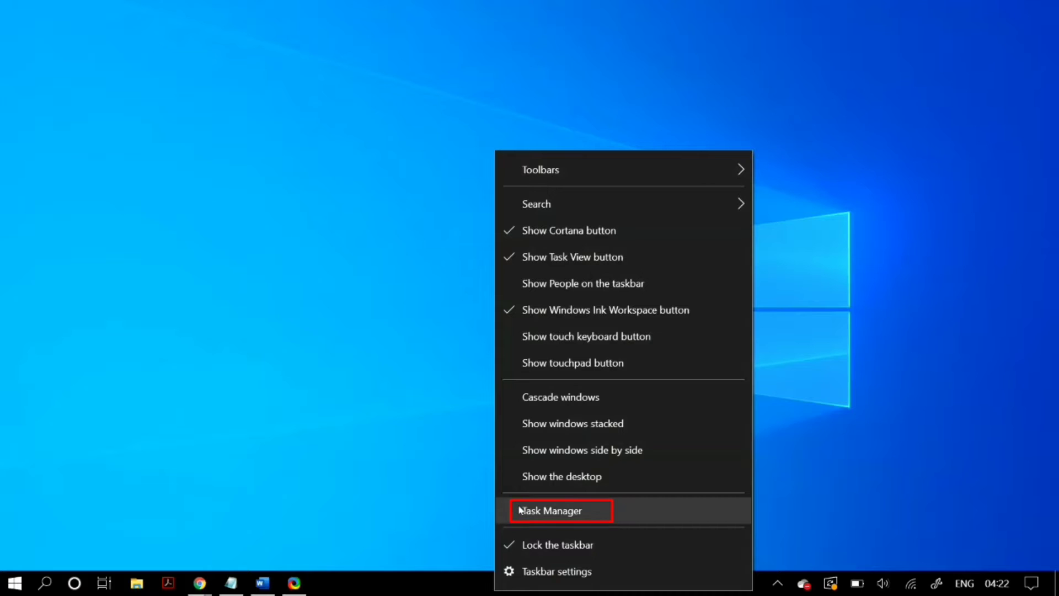
{"action": "left_click", "coordinate": [621, 510]}
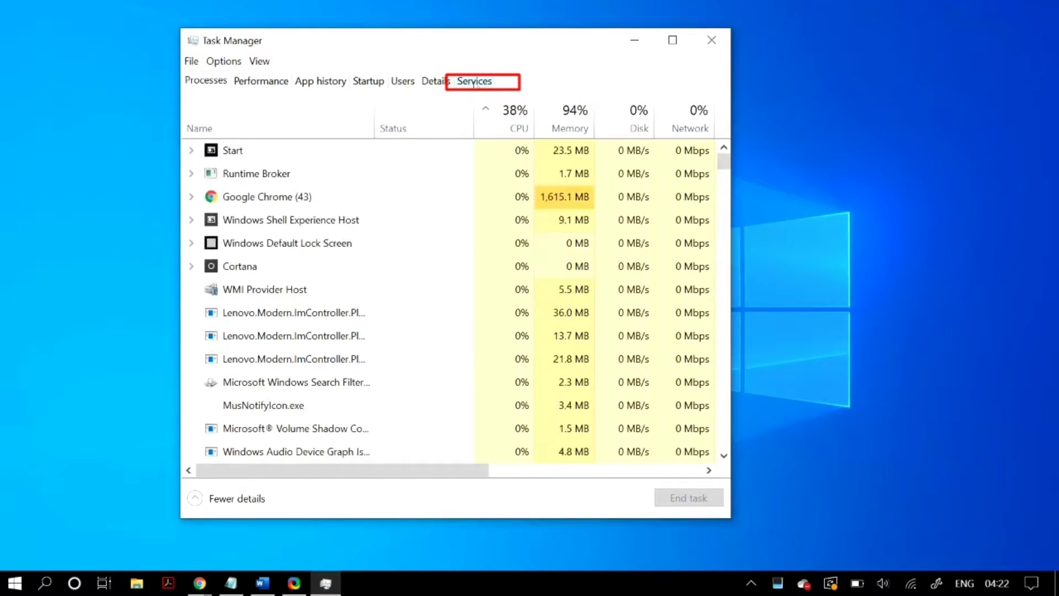
{"action": "left_click", "coordinate": [474, 83]}
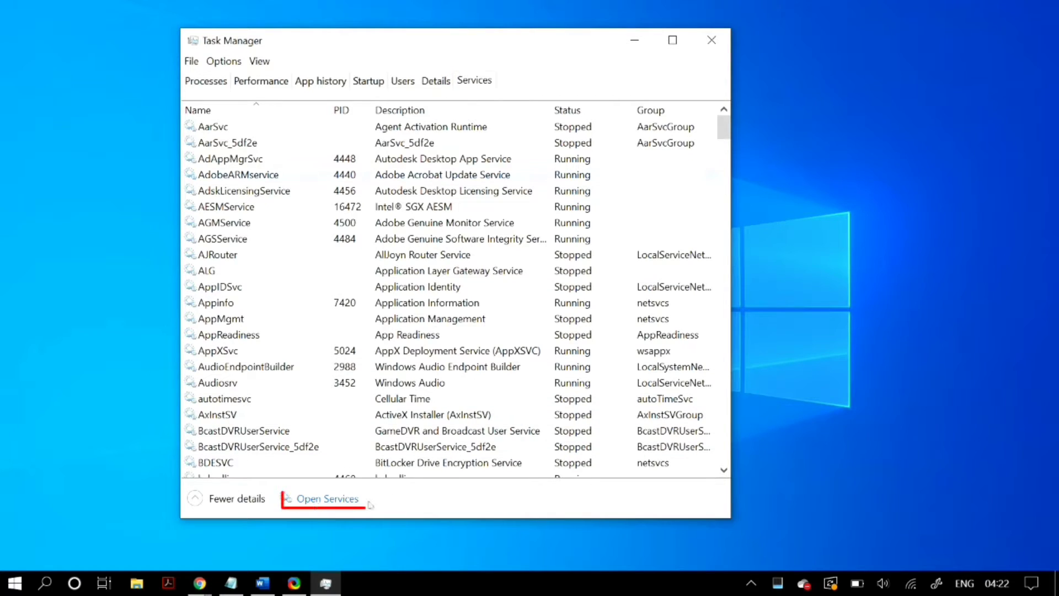
{"action": "left_click", "coordinate": [339, 500]}
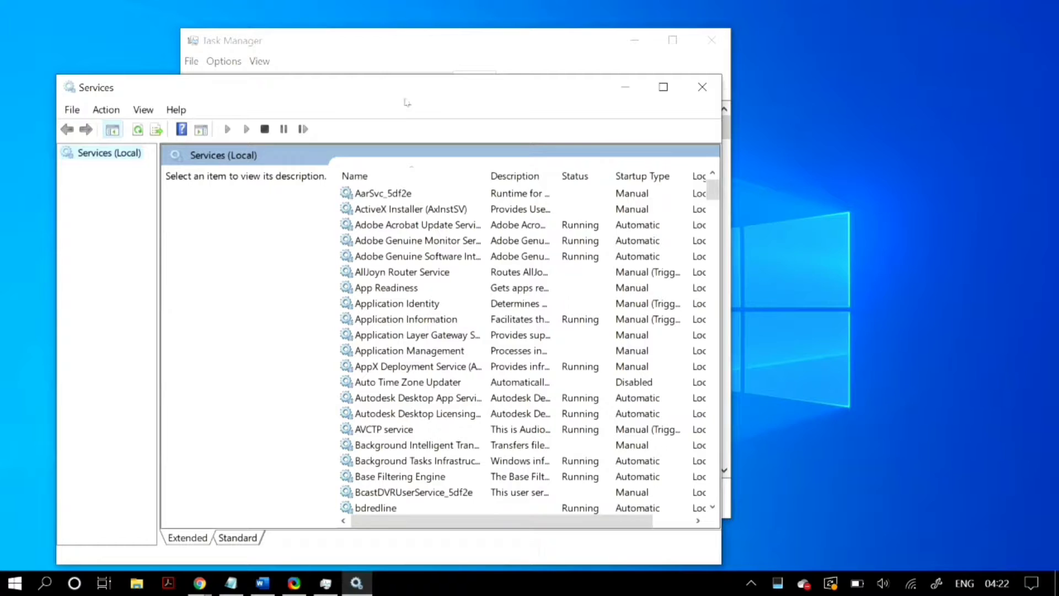
Step: Find the Windows Search service in the Services list and restart it
{"action": "left_click_drag", "start_coordinate": [408, 100], "coordinate": [431, 66]}
{"action": "scroll", "coordinate": [457, 256], "scroll_direction": "down", "scroll_amount": 20}
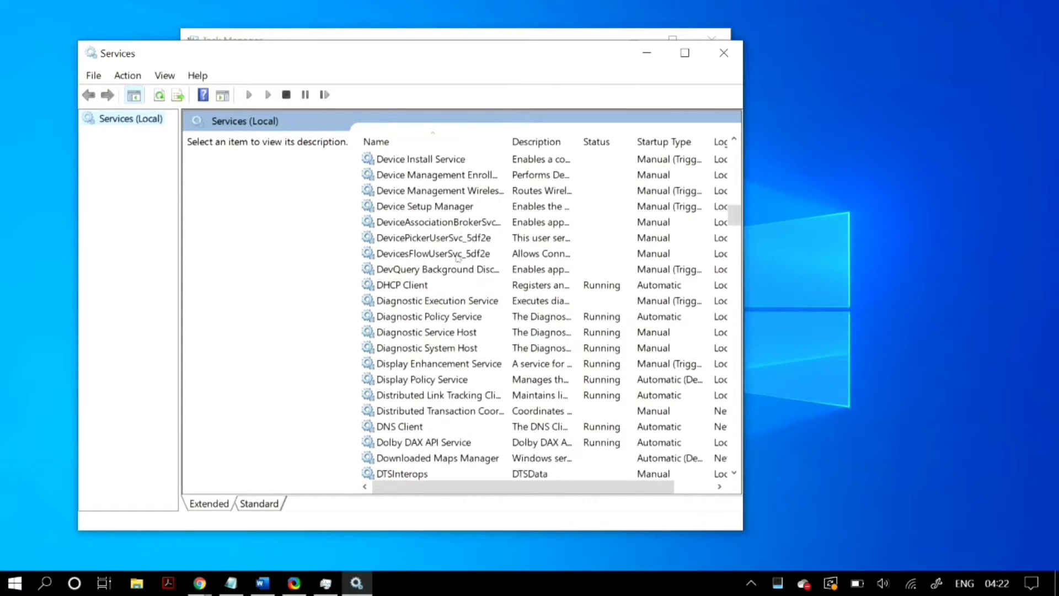
{"action": "scroll", "coordinate": [456, 257], "scroll_direction": "down", "scroll_amount": 20}
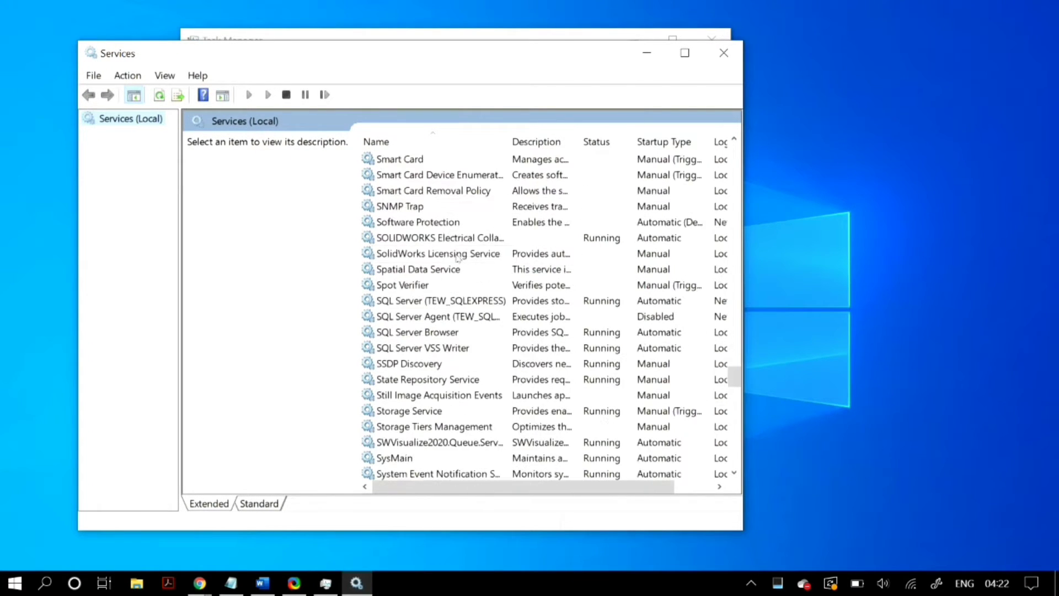
{"action": "scroll", "coordinate": [456, 257], "scroll_direction": "down", "scroll_amount": 7}
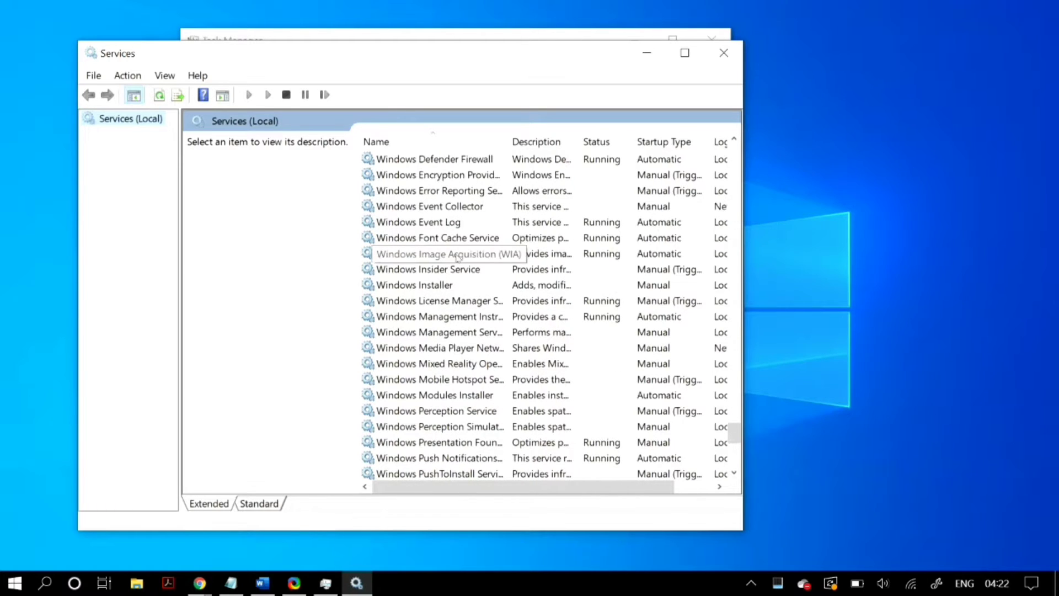
{"action": "scroll", "coordinate": [457, 256], "scroll_direction": "down", "scroll_amount": 5}
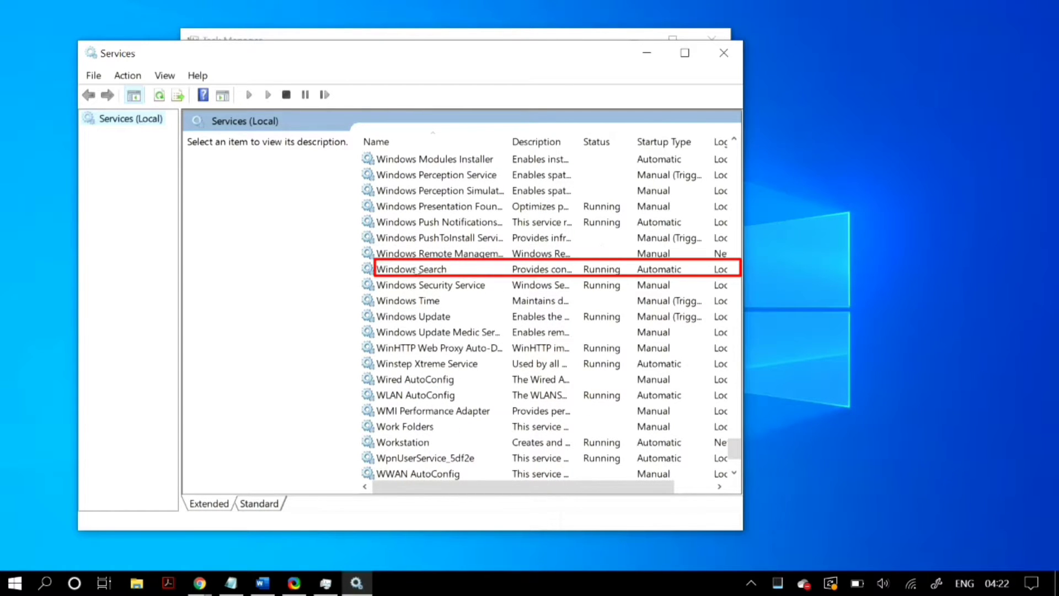
{"action": "left_click", "coordinate": [417, 270]}
{"action": "right_click", "coordinate": [431, 271]}
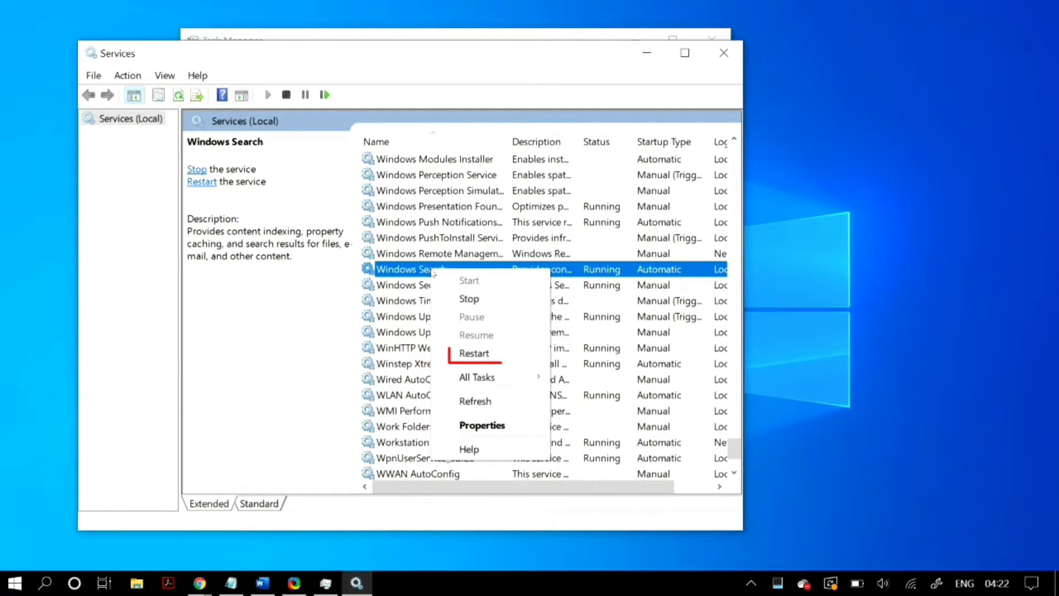
{"action": "left_click", "coordinate": [465, 354]}
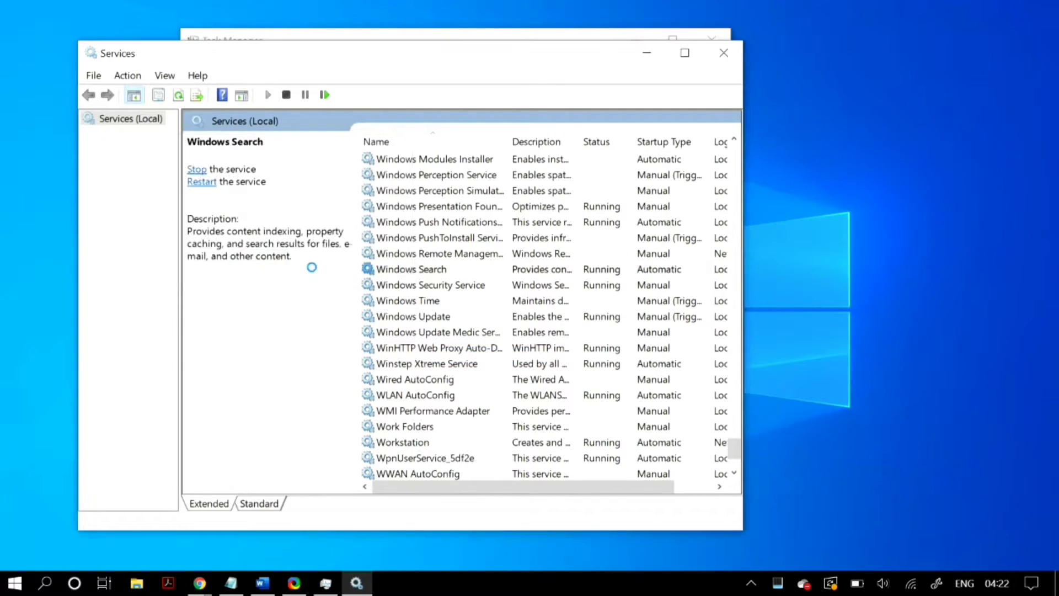
Step: Set the Windows Search service's startup type to Automatic in its properties, and close Services and Task Manager
{"action": "right_click", "coordinate": [466, 270]}
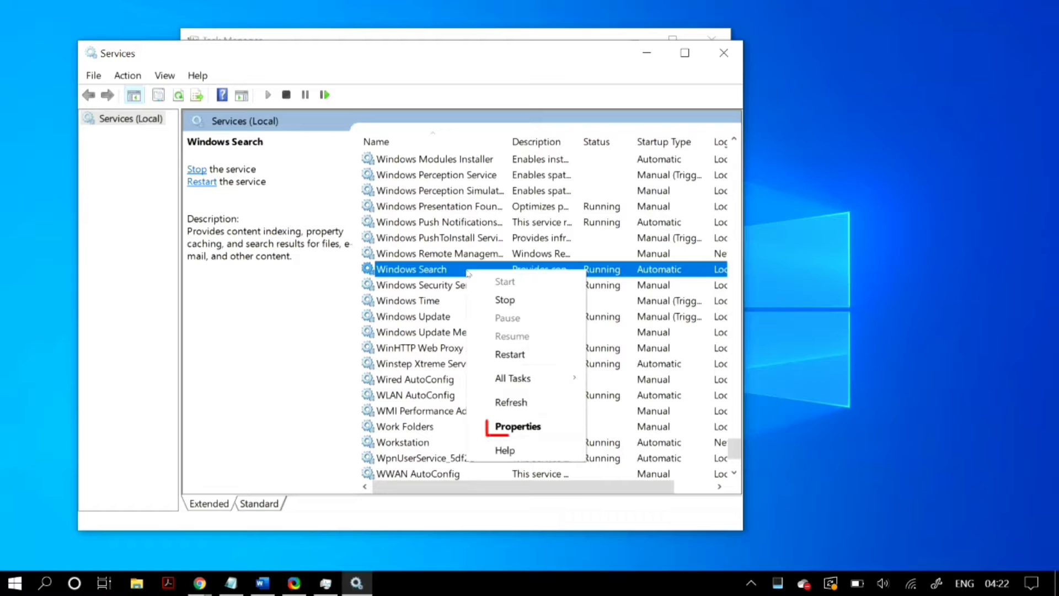
{"action": "left_click", "coordinate": [550, 433]}
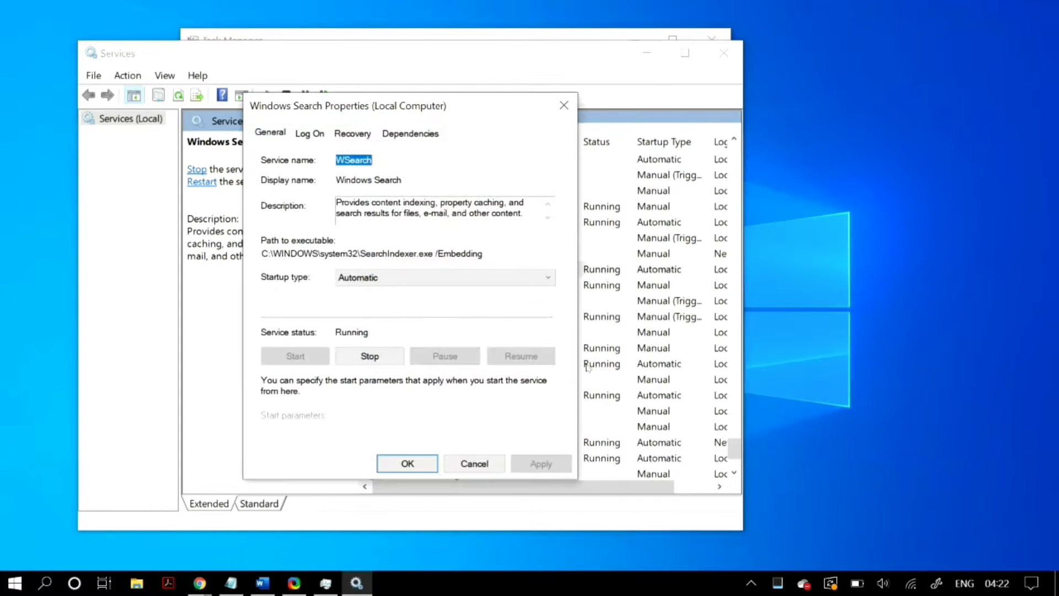
{"action": "left_click", "coordinate": [439, 282]}
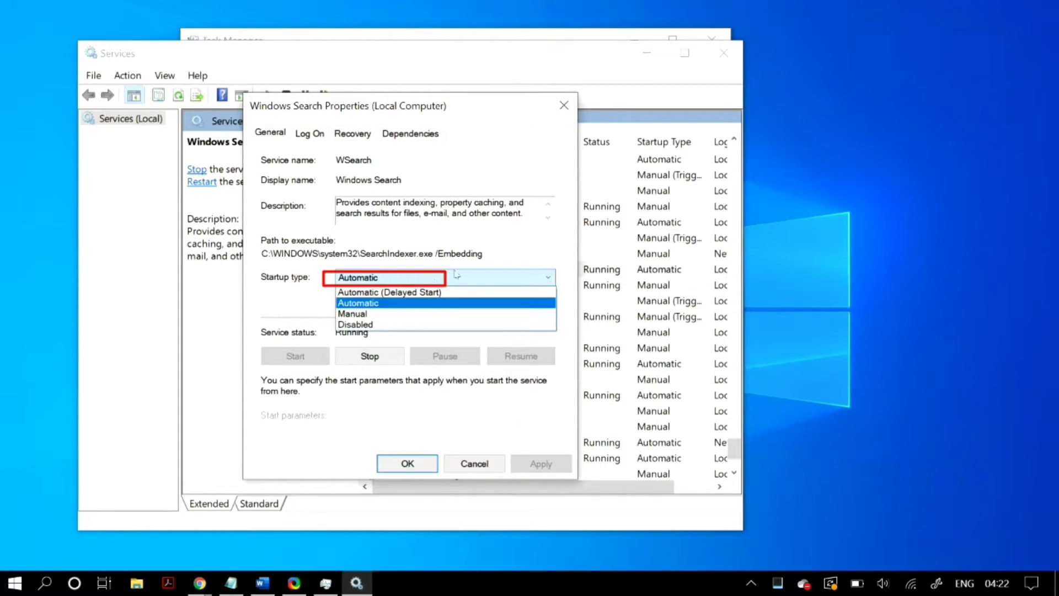
{"action": "left_click", "coordinate": [503, 303]}
{"action": "left_click", "coordinate": [541, 464]}
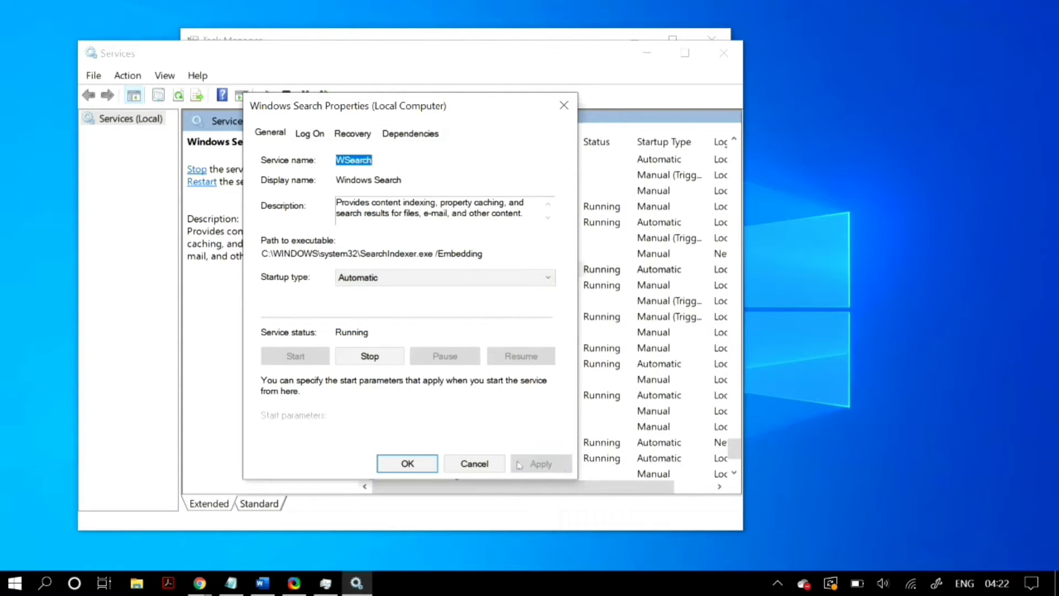
{"action": "left_click", "coordinate": [414, 468]}
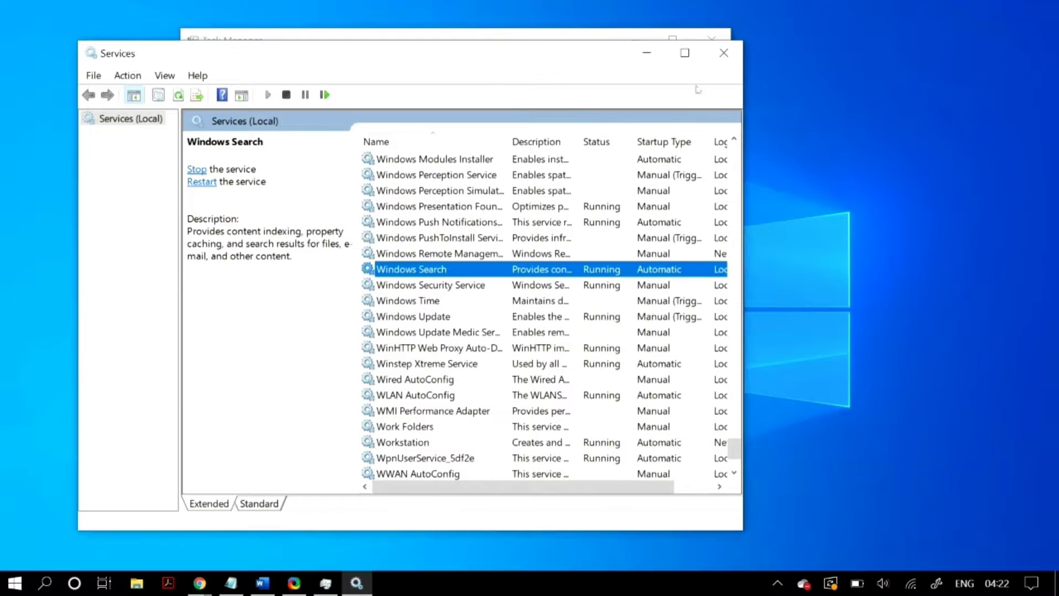
{"action": "left_click", "coordinate": [724, 53]}
{"action": "left_click", "coordinate": [712, 43]}
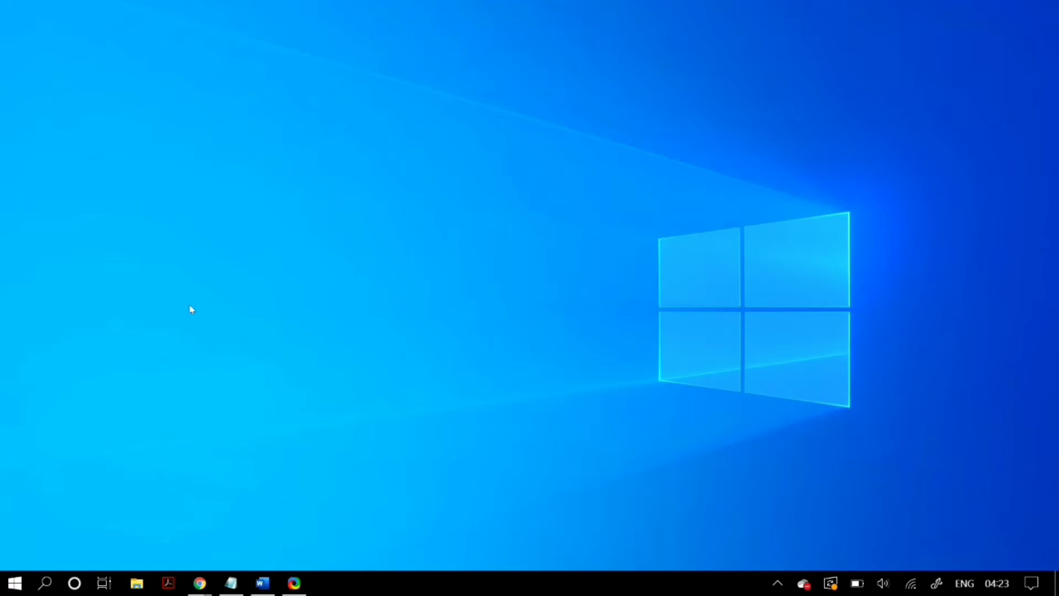
Step: Open File Explorer at This PC and go to Control Panel through the address "control panel"
{"action": "key", "text": "super+e"}
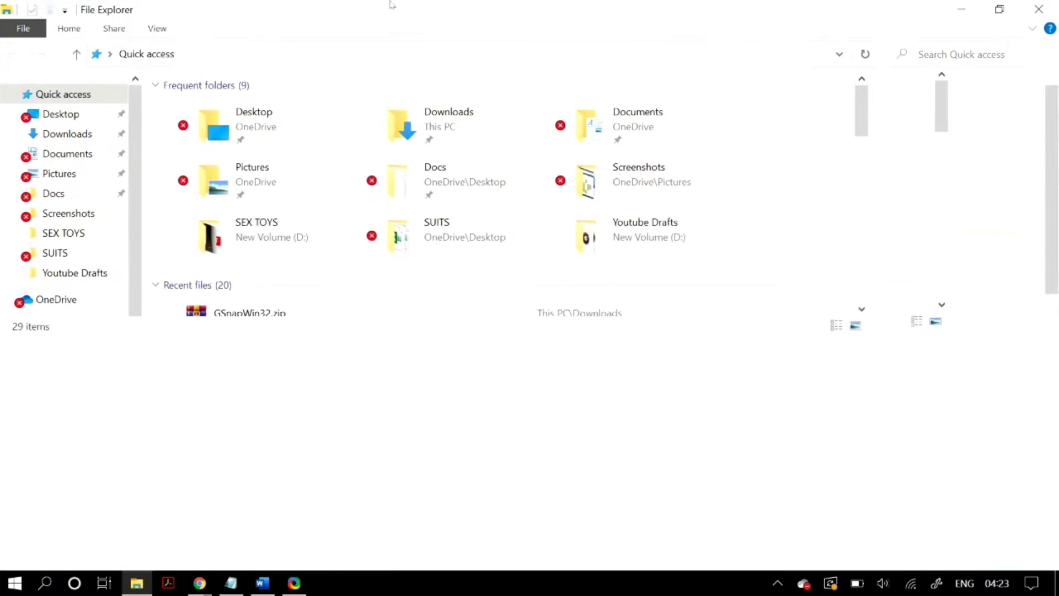
{"action": "left_click", "coordinate": [87, 330]}
{"action": "left_click", "coordinate": [305, 53]}
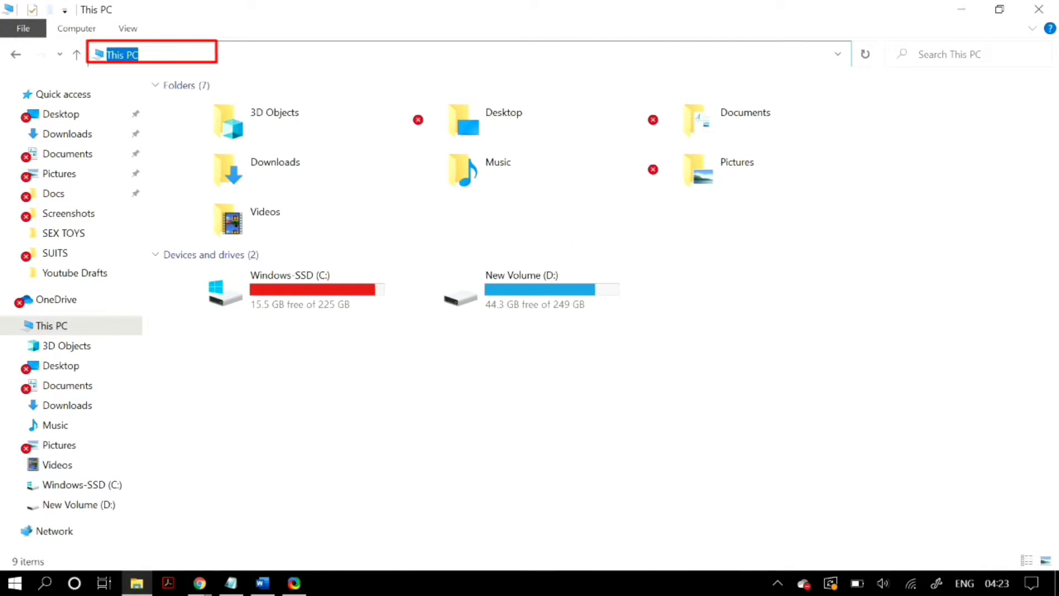
{"action": "type", "text": "control panel"}
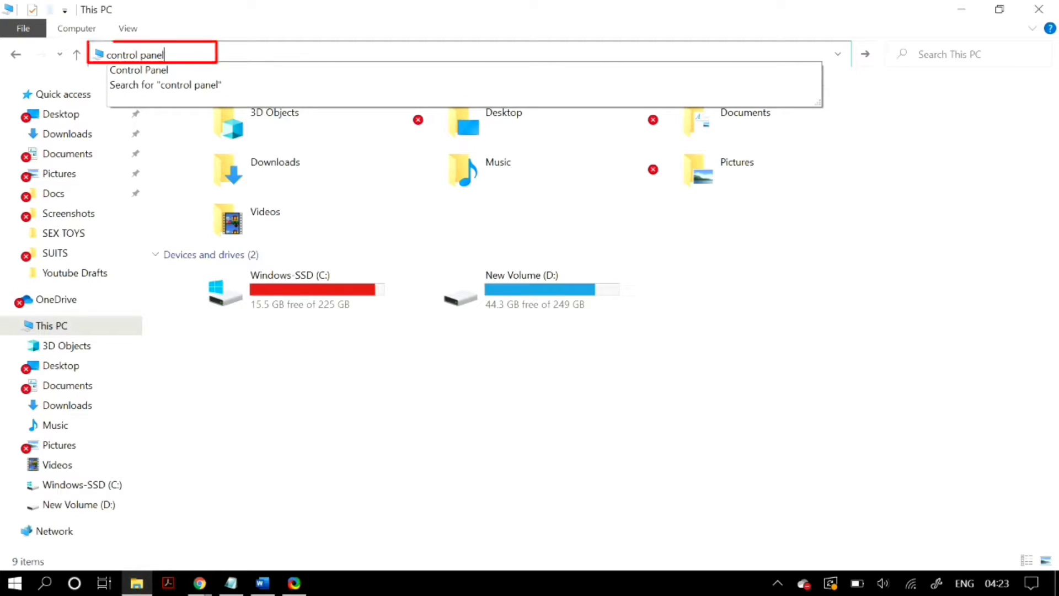
{"action": "key", "text": "Return"}
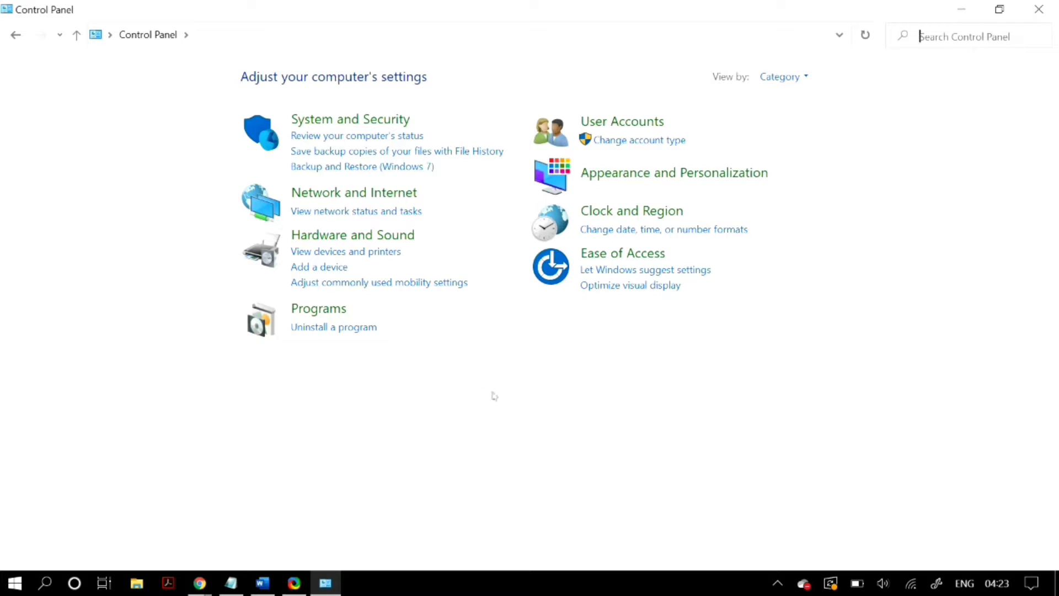
Step: Search Control Panel for "indexing" and open the advanced settings of Indexing Options
{"action": "type", "text": "indexing"}
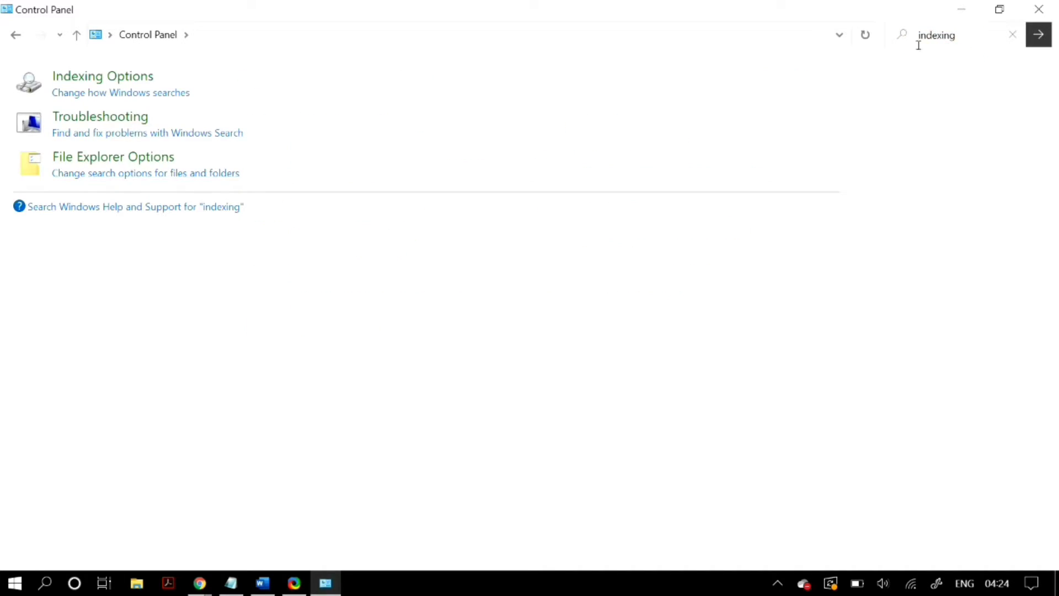
{"action": "left_click", "coordinate": [106, 81]}
{"action": "left_click", "coordinate": [214, 415]}
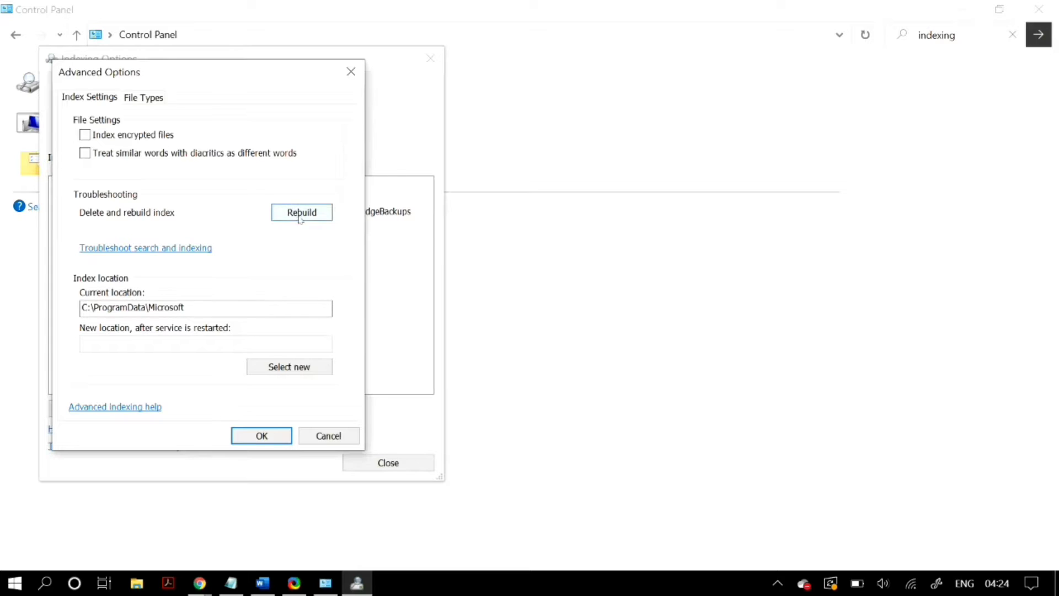
Step: Delete and rebuild the search index, and close Indexing Options and Control Panel
{"action": "left_click", "coordinate": [300, 218]}
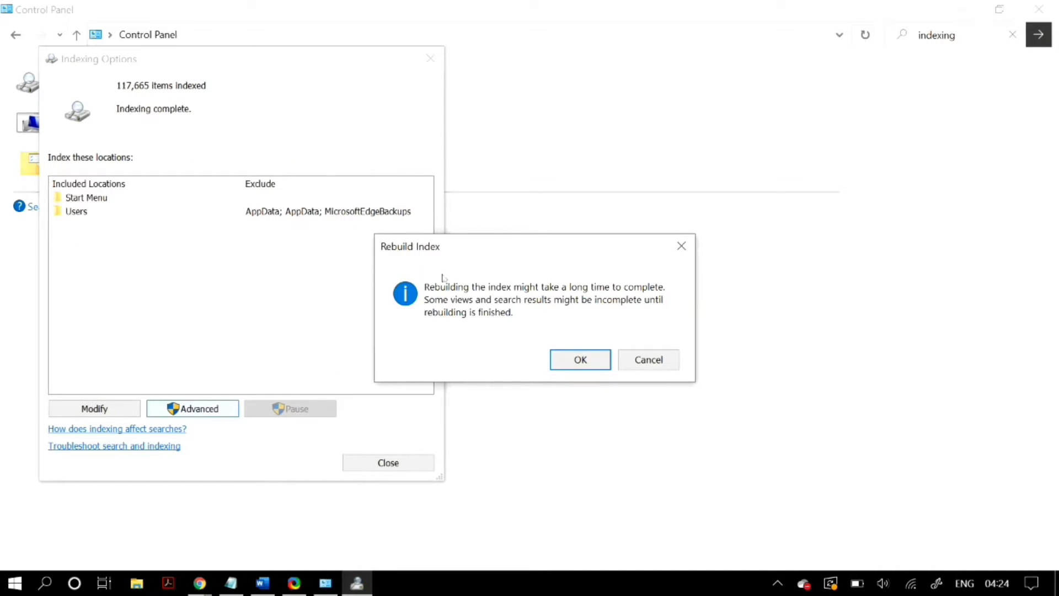
{"action": "left_click", "coordinate": [579, 359]}
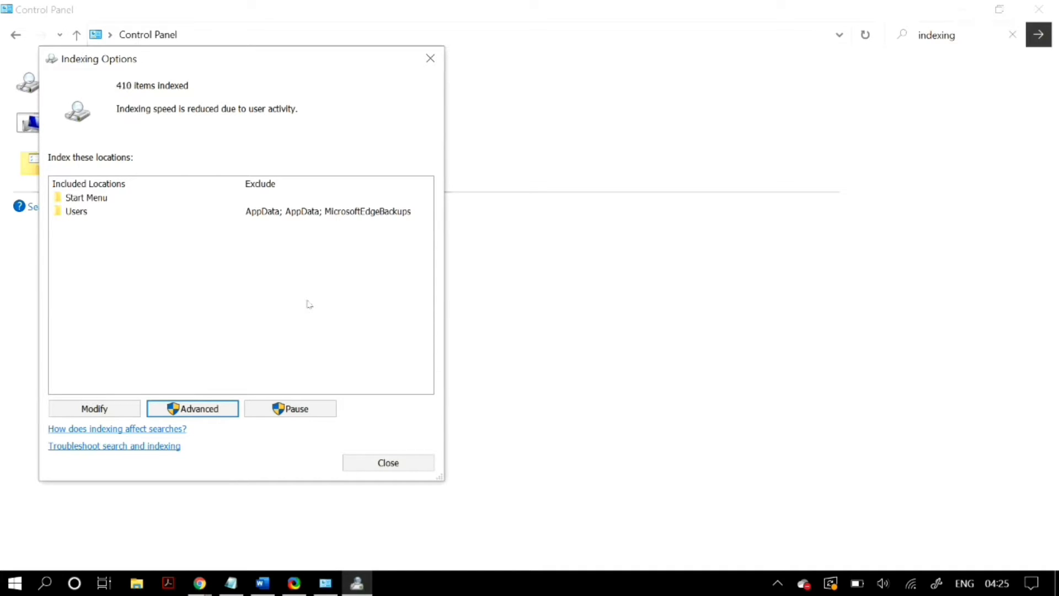
{"action": "left_click", "coordinate": [431, 58]}
{"action": "left_click", "coordinate": [1038, 9]}
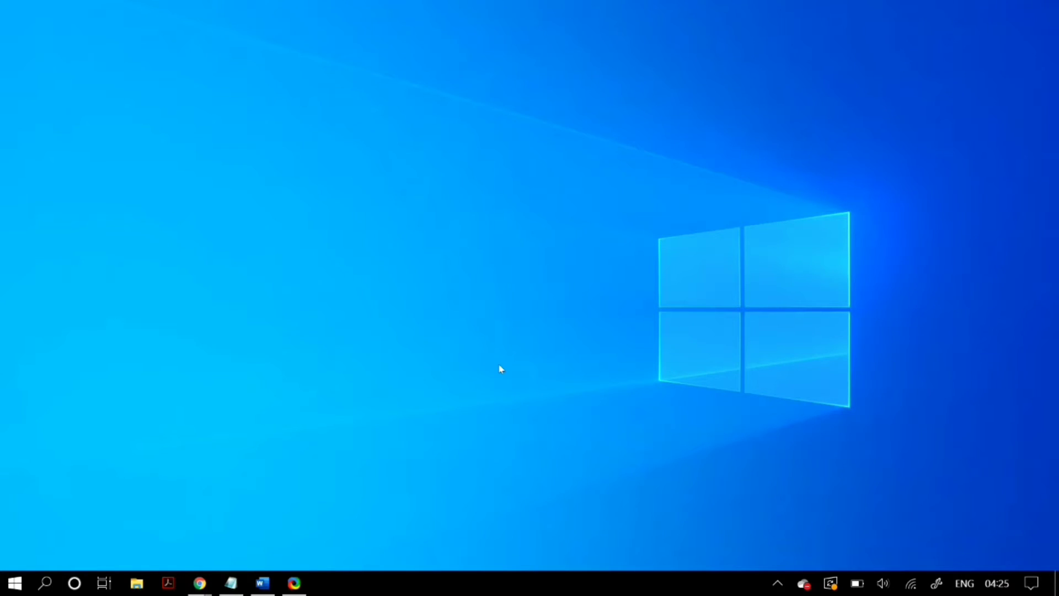
Step: Open a maximized File Explorer window and go to the Windows\System32 folder on the C: drive
{"action": "left_click", "coordinate": [137, 583]}
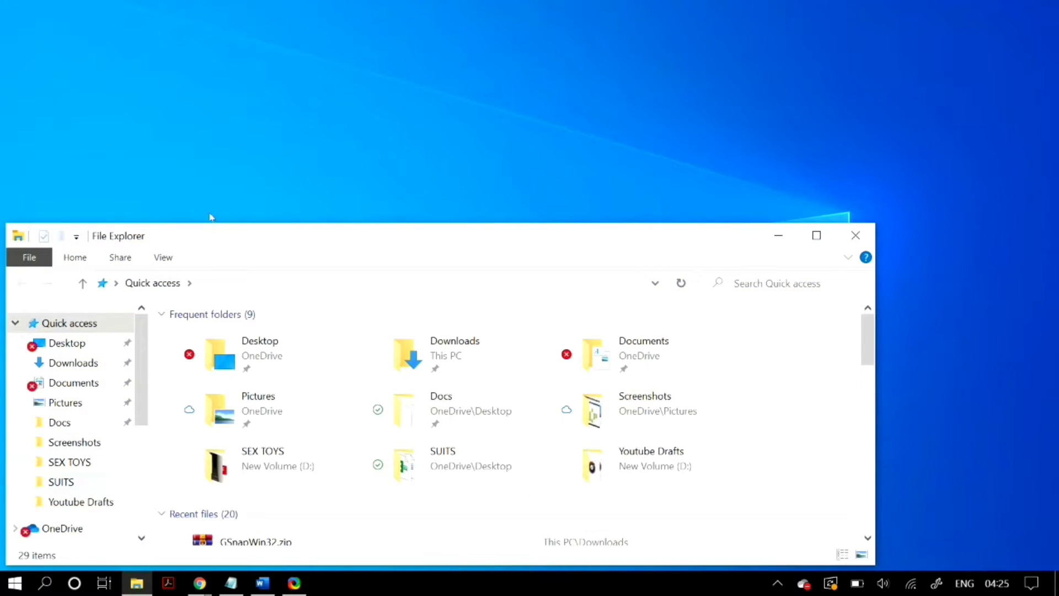
{"action": "double_click", "coordinate": [217, 241]}
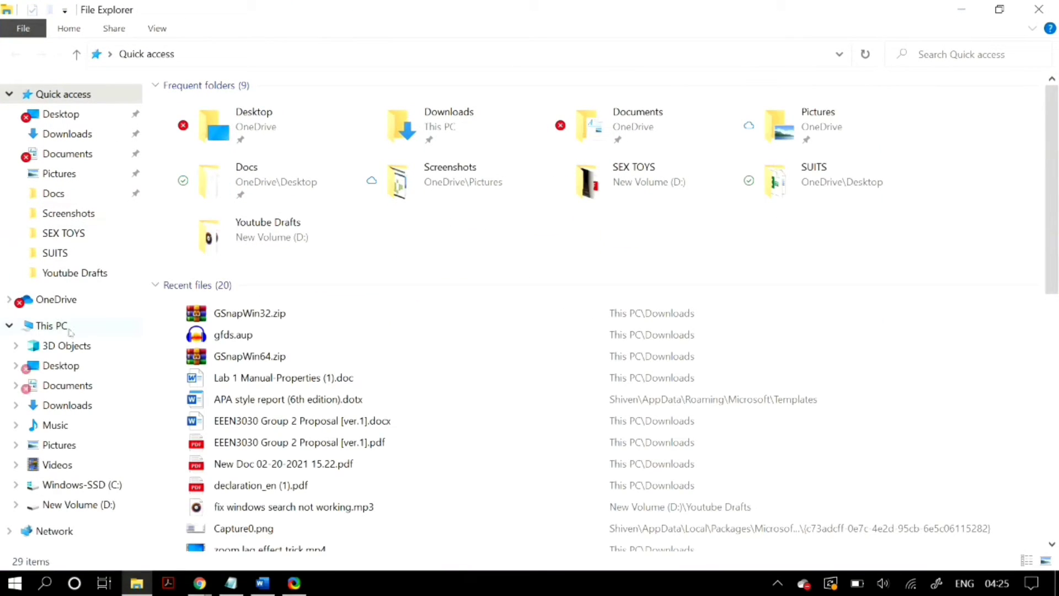
{"action": "left_click", "coordinate": [70, 330]}
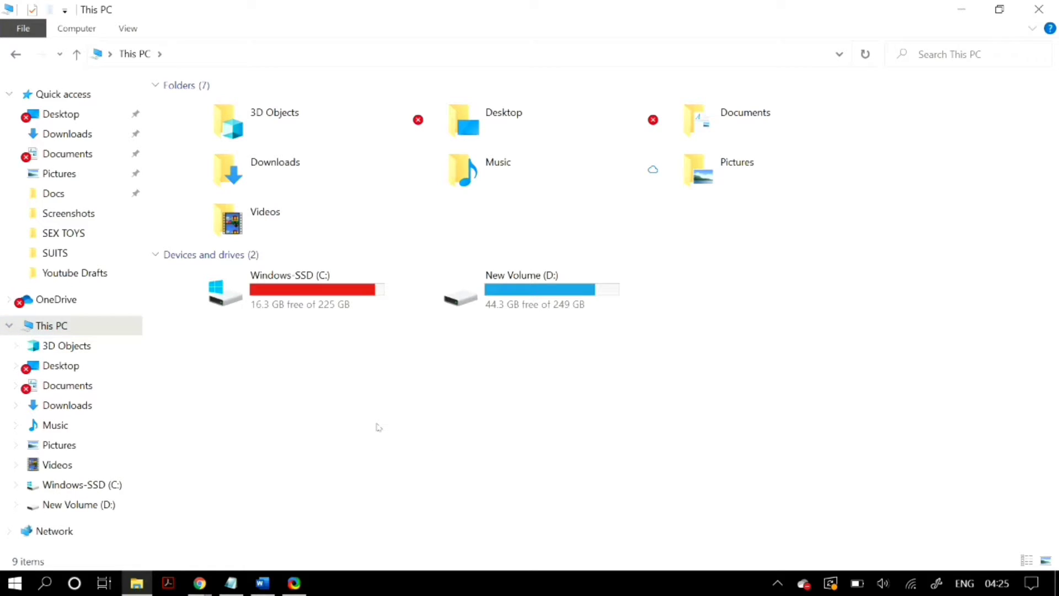
{"action": "double_click", "coordinate": [333, 307]}
{"action": "double_click", "coordinate": [342, 323]}
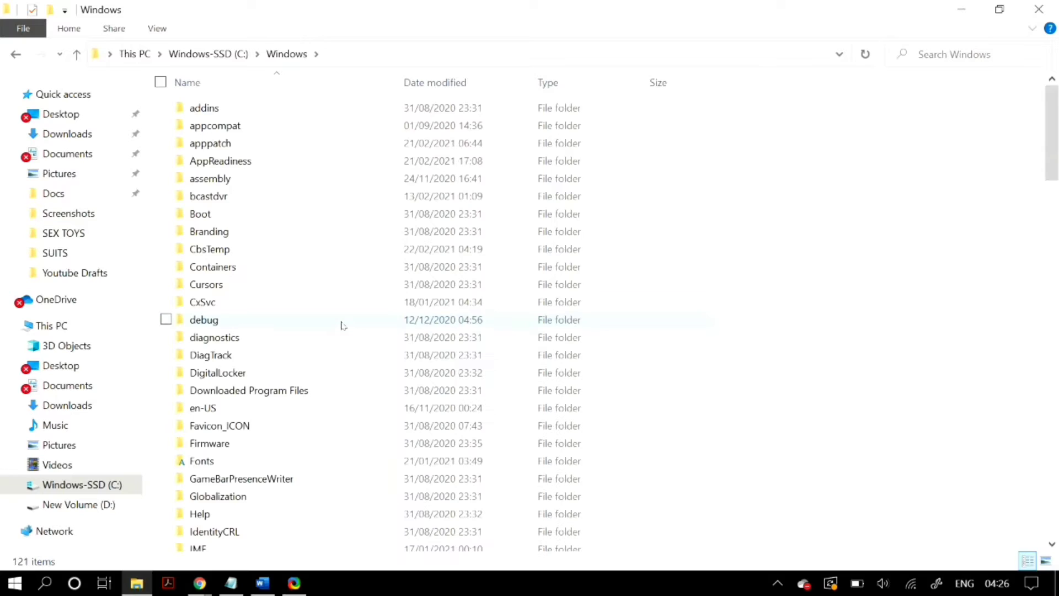
{"action": "scroll", "coordinate": [342, 325], "scroll_direction": "down", "scroll_amount": 20}
{"action": "scroll", "coordinate": [342, 326], "scroll_direction": "up", "scroll_amount": 4}
{"action": "scroll", "coordinate": [342, 325], "scroll_direction": "up", "scroll_amount": 1}
{"action": "double_click", "coordinate": [303, 220]}
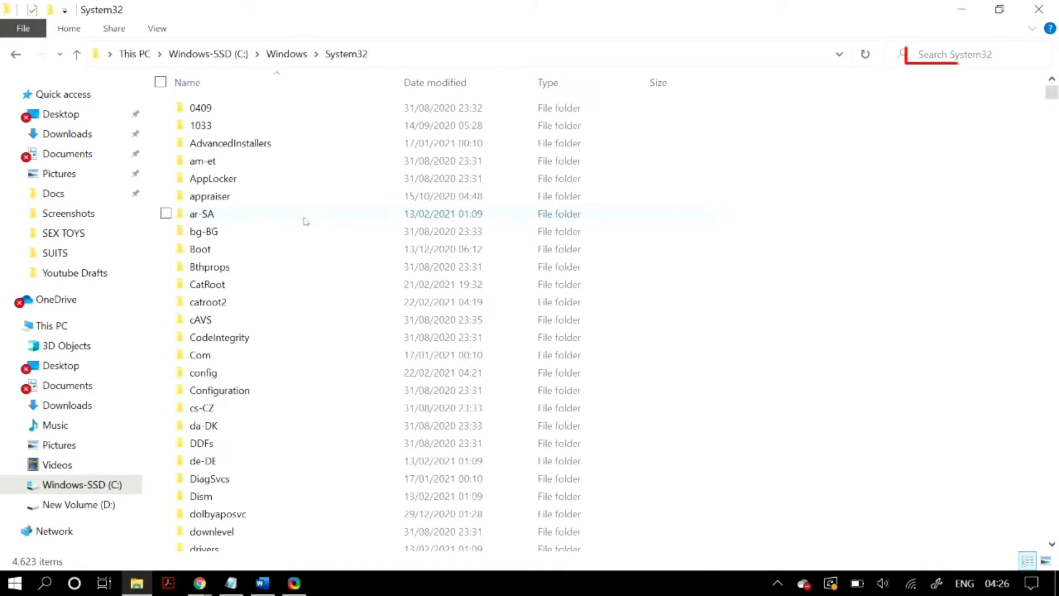
Step: Search System32 for "cmd" and run cmd.exe as administrator
{"action": "left_click", "coordinate": [937, 61]}
{"action": "type", "text": "cmd"}
{"action": "key", "text": "Return"}
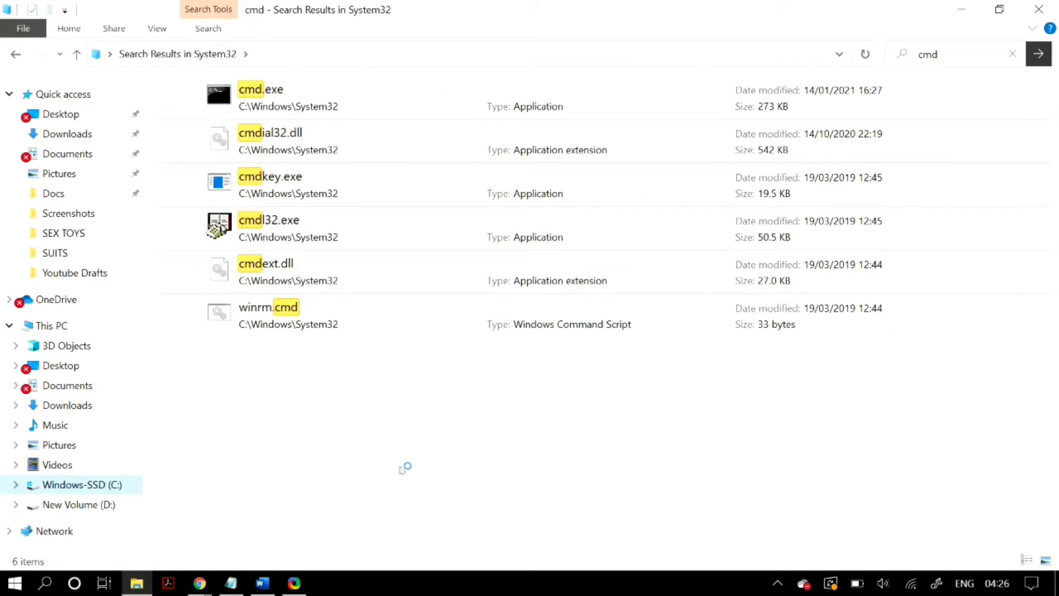
{"action": "left_click", "coordinate": [374, 101]}
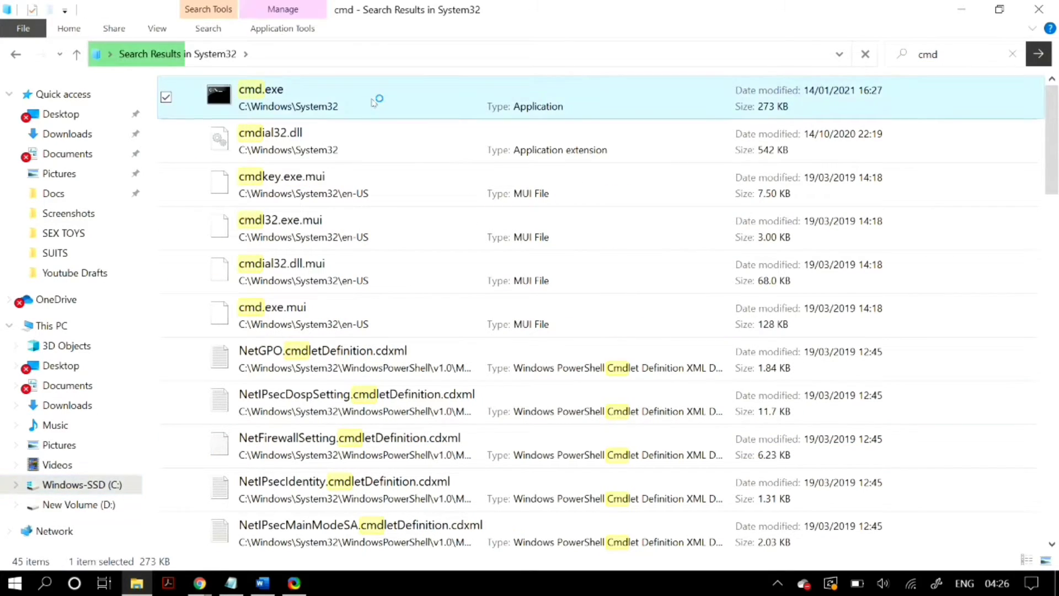
{"action": "right_click", "coordinate": [374, 101]}
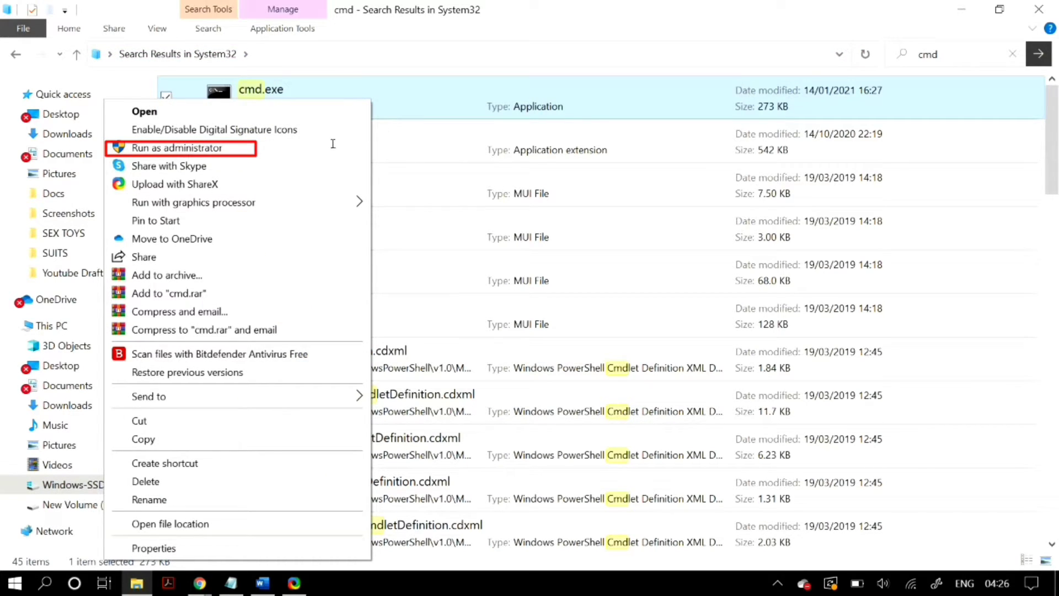
{"action": "left_click", "coordinate": [409, 108]}
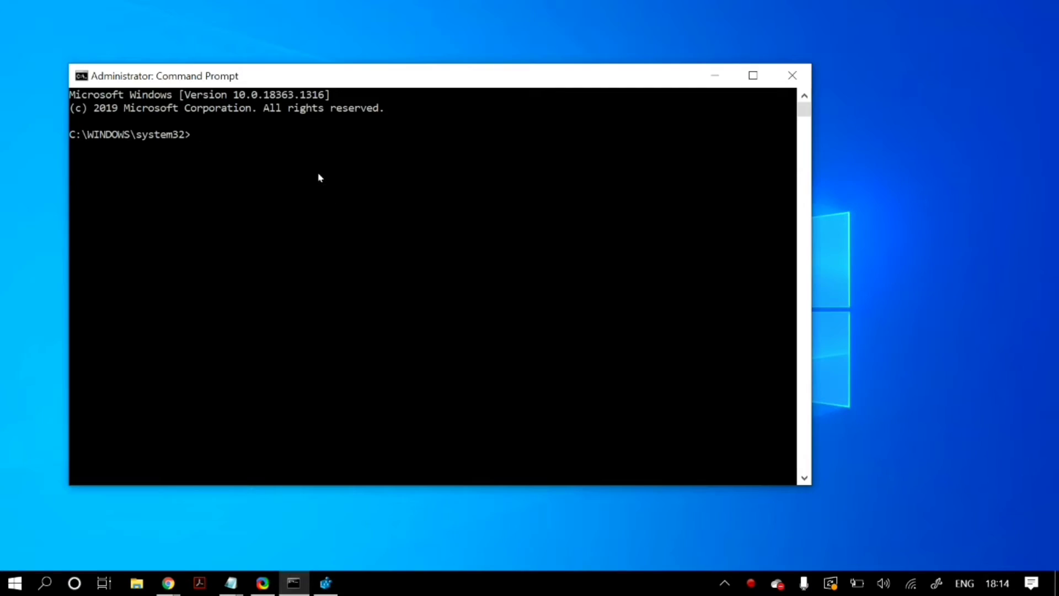
Step: Run dism /online /cleanup-image three times in the elevated prompt, with /checkhealth, /scanhealth and /restorehealth
{"action": "type", "text": "dism /online /cleanup-image /checkhealth"}
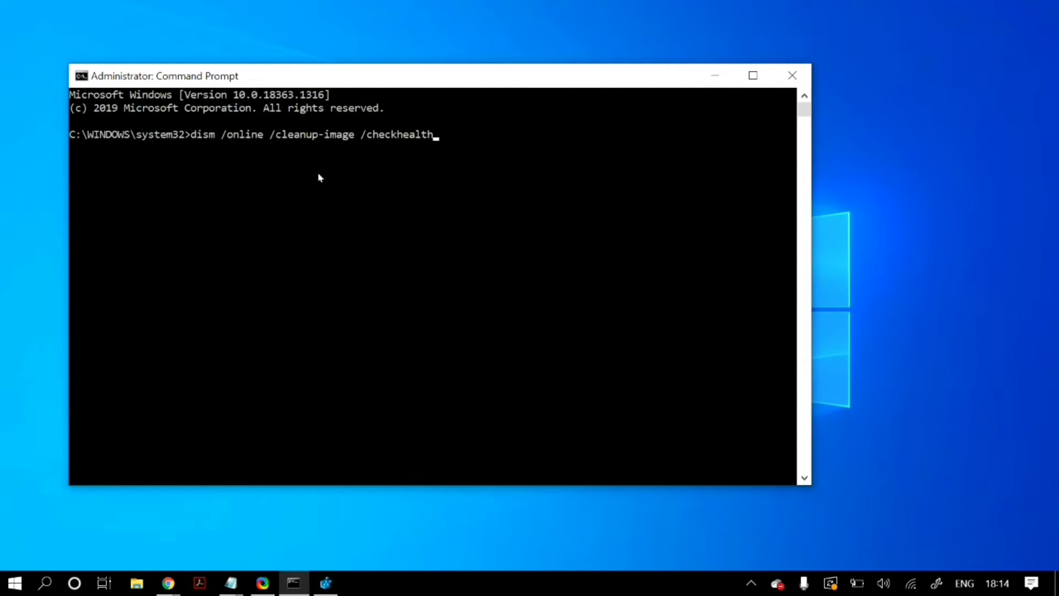
{"action": "key", "text": "Return"}
{"action": "type", "text": "dism /online /cleanup-image /scanhealth"}
{"action": "key", "text": "Return"}
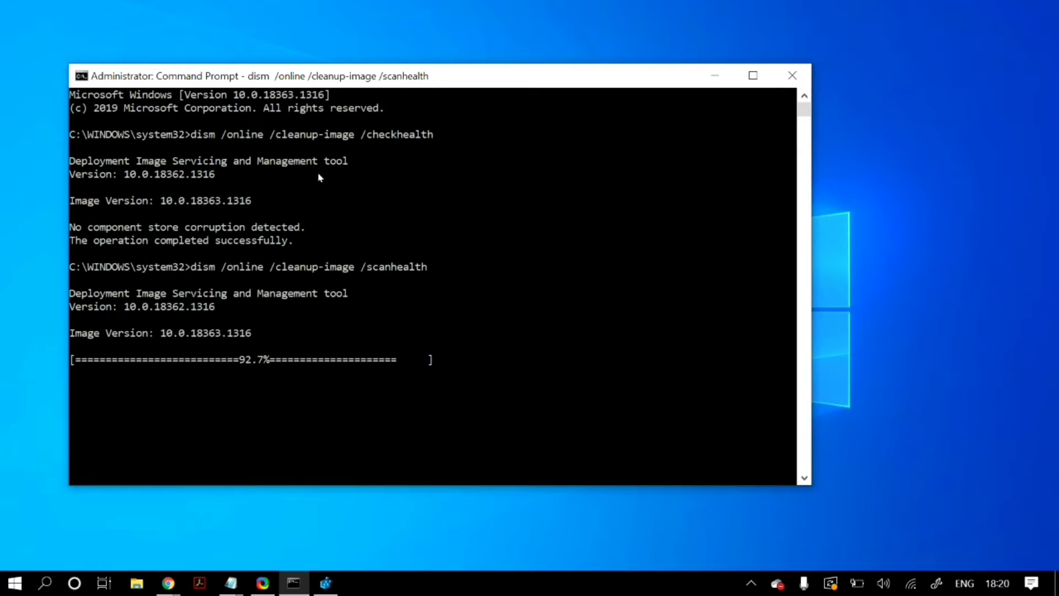
{"action": "type", "text": "dism /online /cleanup-image /restorehealth"}
{"action": "key", "text": "Return"}
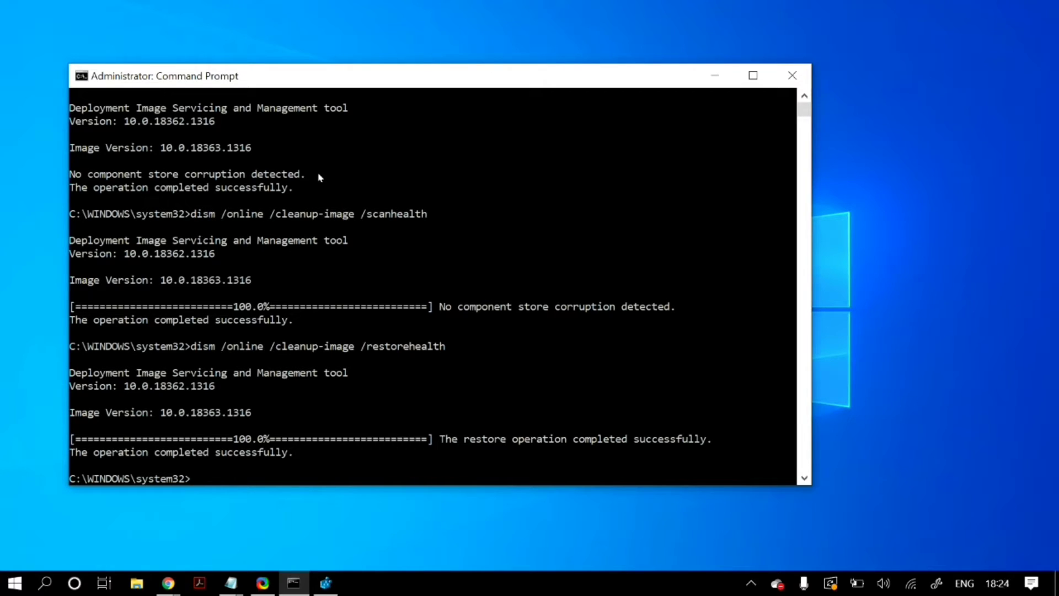
Step: Repeat the DISM restorehealth command with /Source:C:RepairSourceWindows /LimitAccess, run sfc /scannow, and close Command Prompt
{"action": "key", "text": "Up"}
{"action": "type", "text": "/Source:C:RepairSourceWindows /LimitAccess"}
{"action": "key", "text": "Return"}
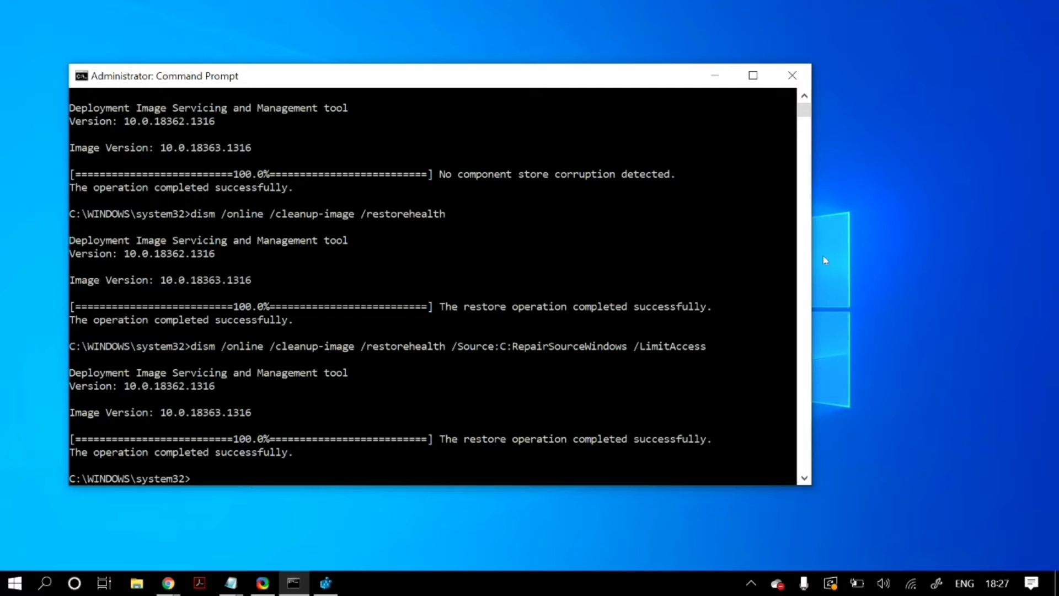
{"action": "type", "text": "sfc /scannow"}
{"action": "key", "text": "Return"}
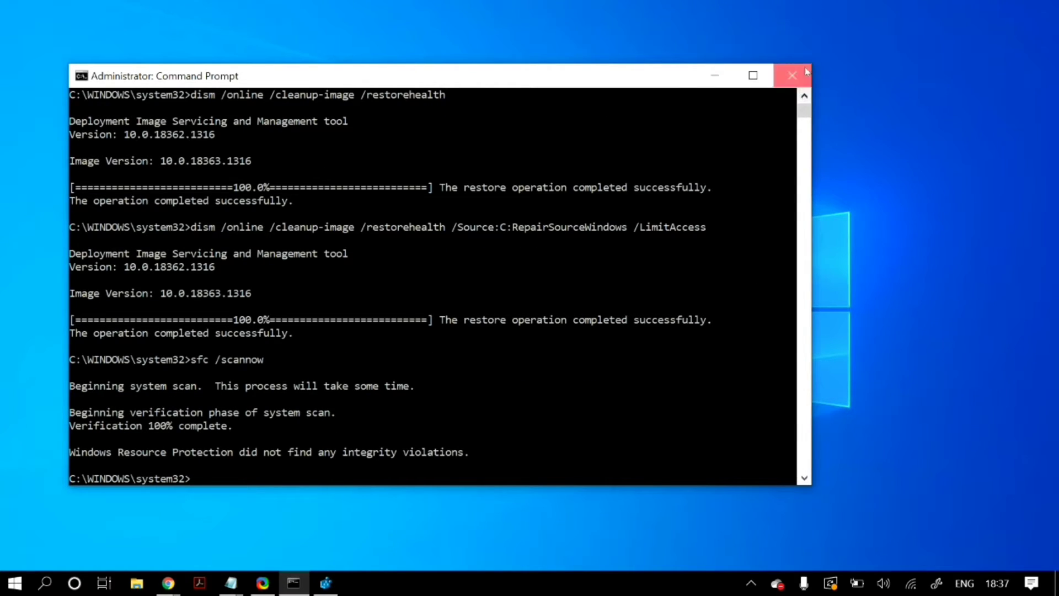
{"action": "left_click", "coordinate": [792, 75]}
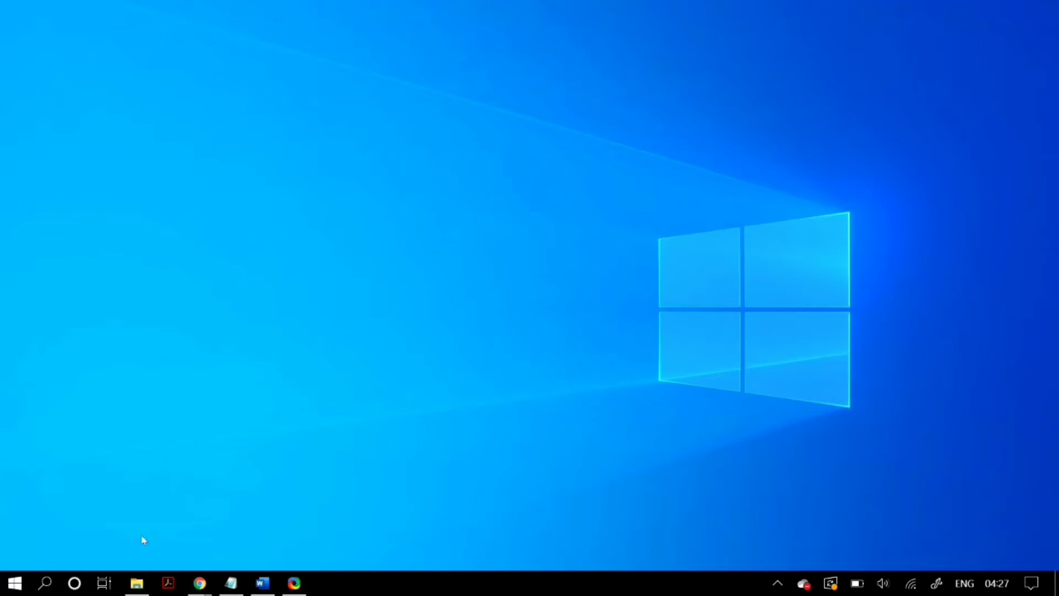
Step: Return to This PC in File Explorer and open the search settings of Folder Options
{"action": "left_click", "coordinate": [136, 583]}
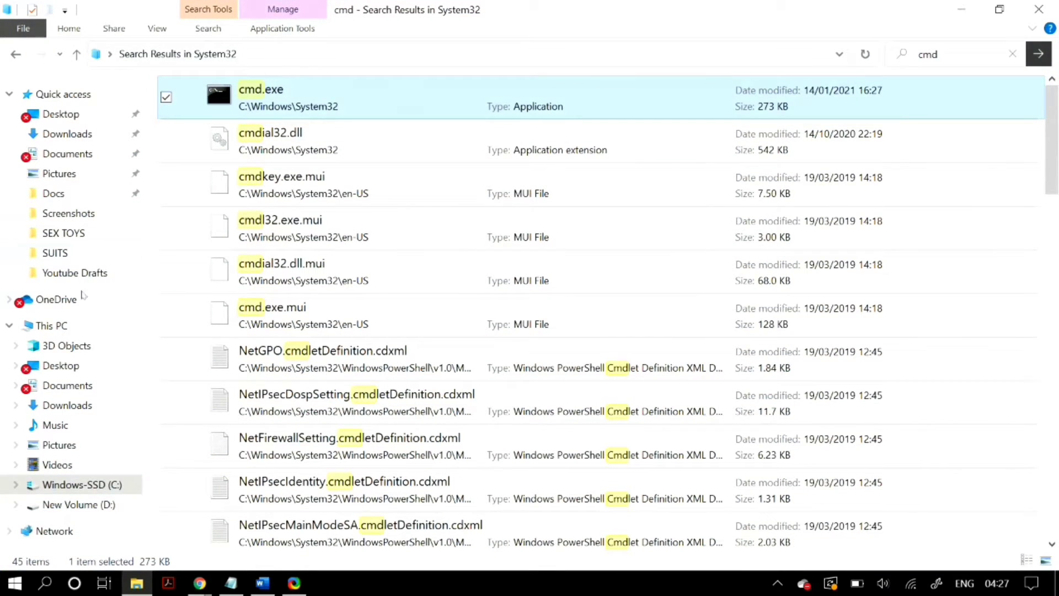
{"action": "left_click", "coordinate": [79, 325]}
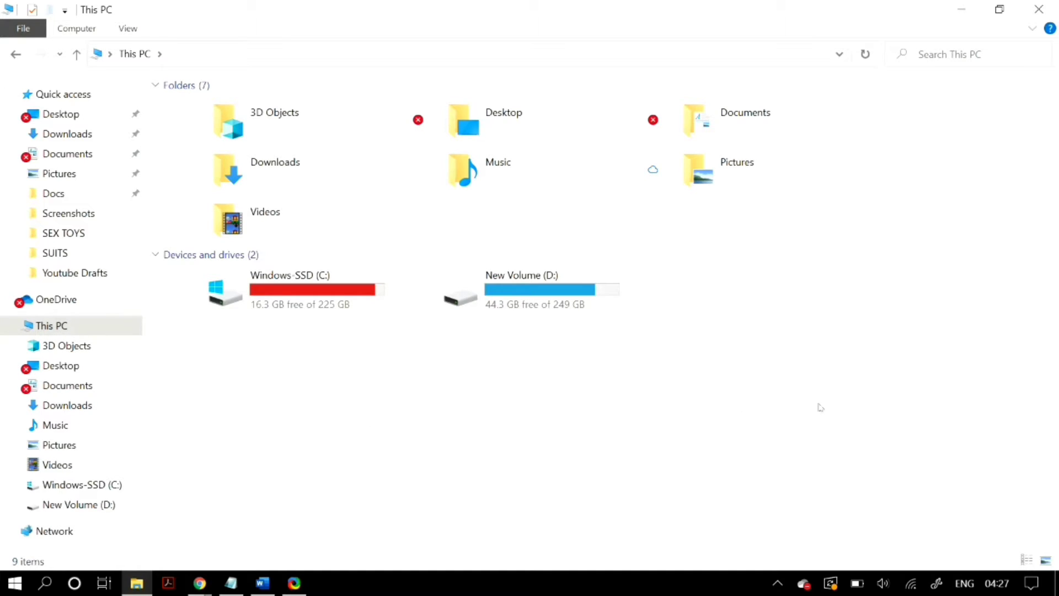
{"action": "left_click", "coordinate": [131, 31]}
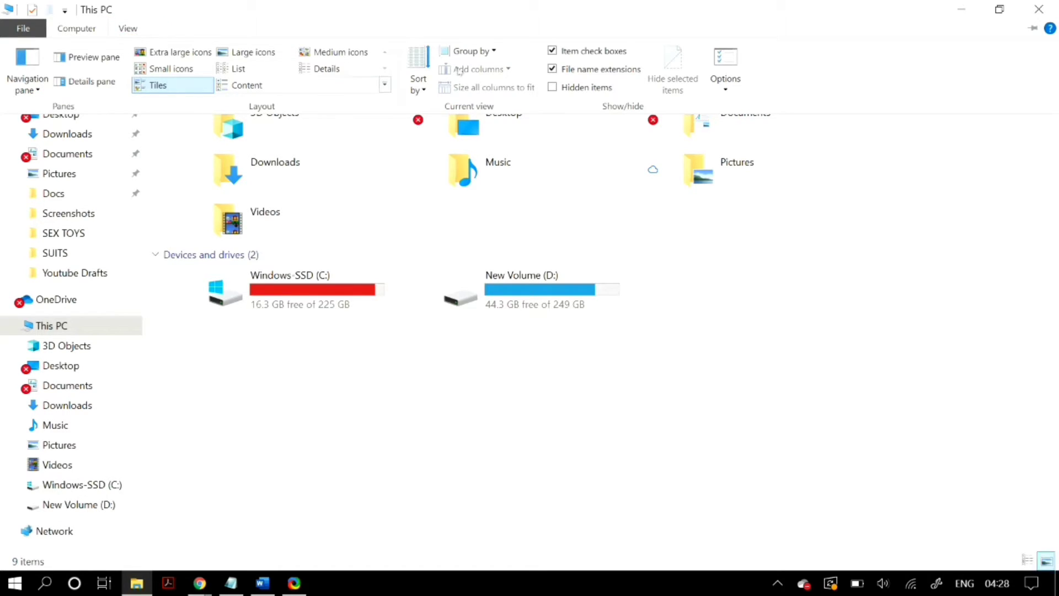
{"action": "left_click", "coordinate": [727, 64]}
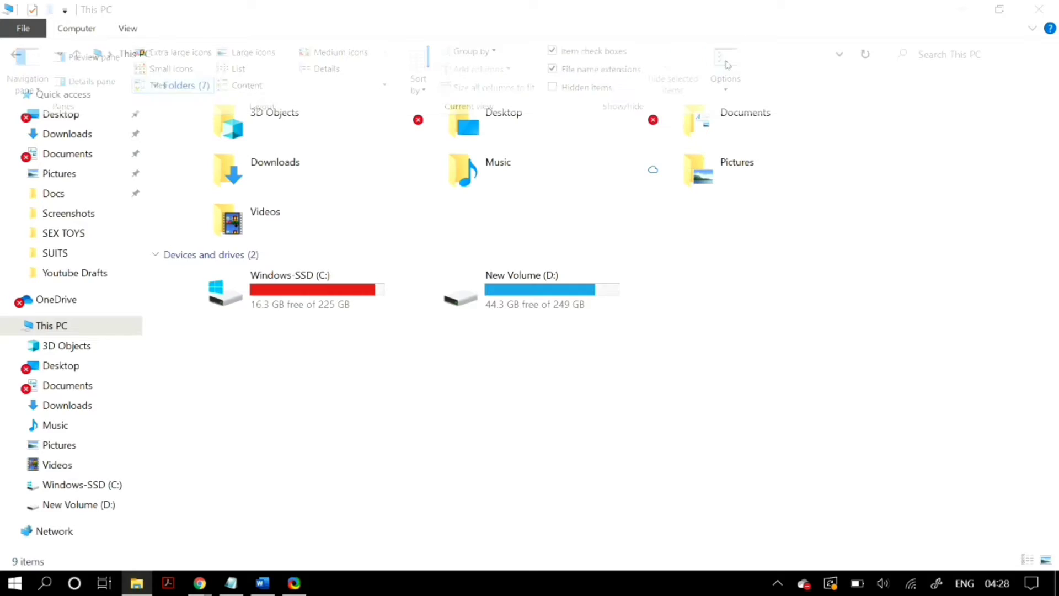
{"action": "left_click", "coordinate": [119, 126]}
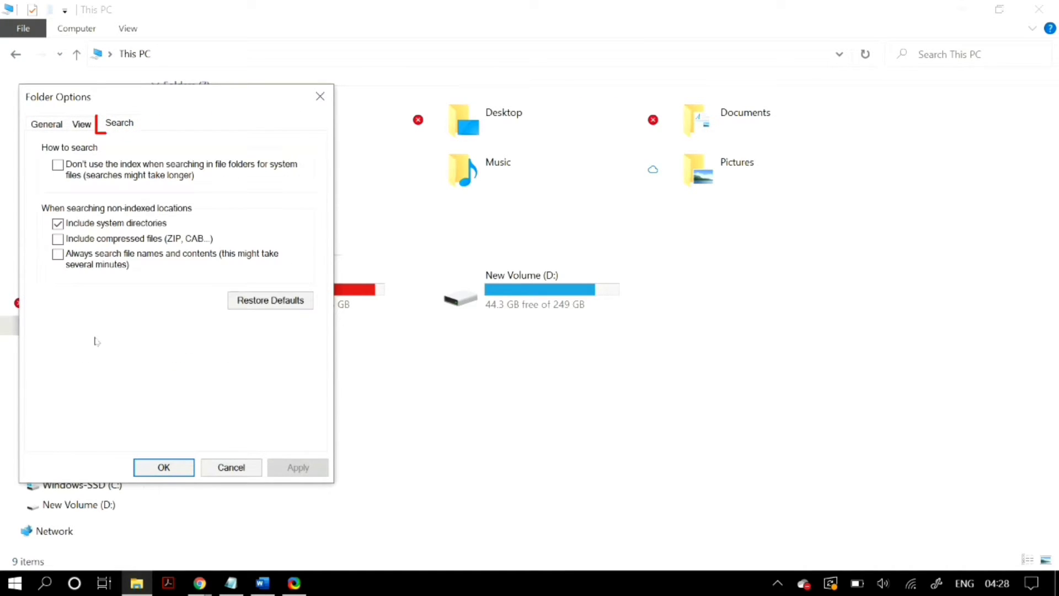
Step: Restore the default search settings, enable "Always search file names and contents", apply the change, and minimize File Explorer
{"action": "left_click", "coordinate": [283, 302]}
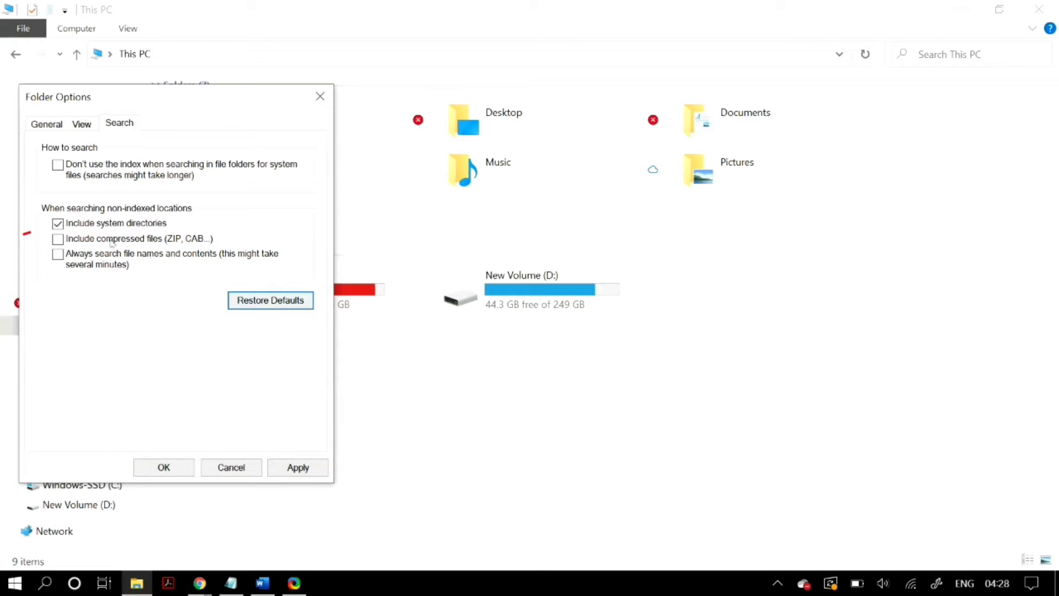
{"action": "left_click", "coordinate": [58, 254]}
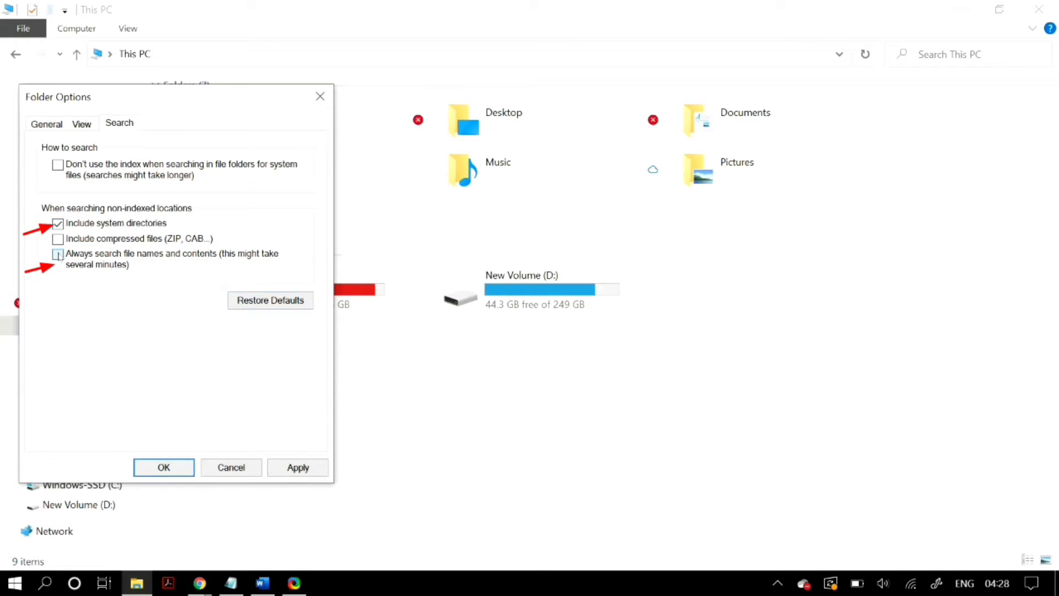
{"action": "left_click", "coordinate": [291, 474]}
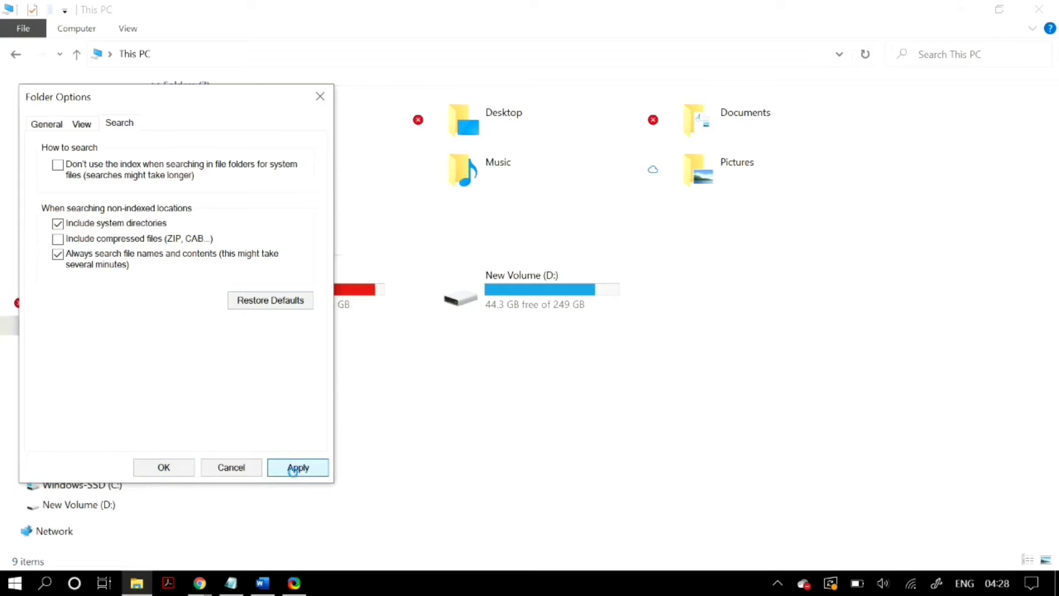
{"action": "left_click", "coordinate": [165, 467]}
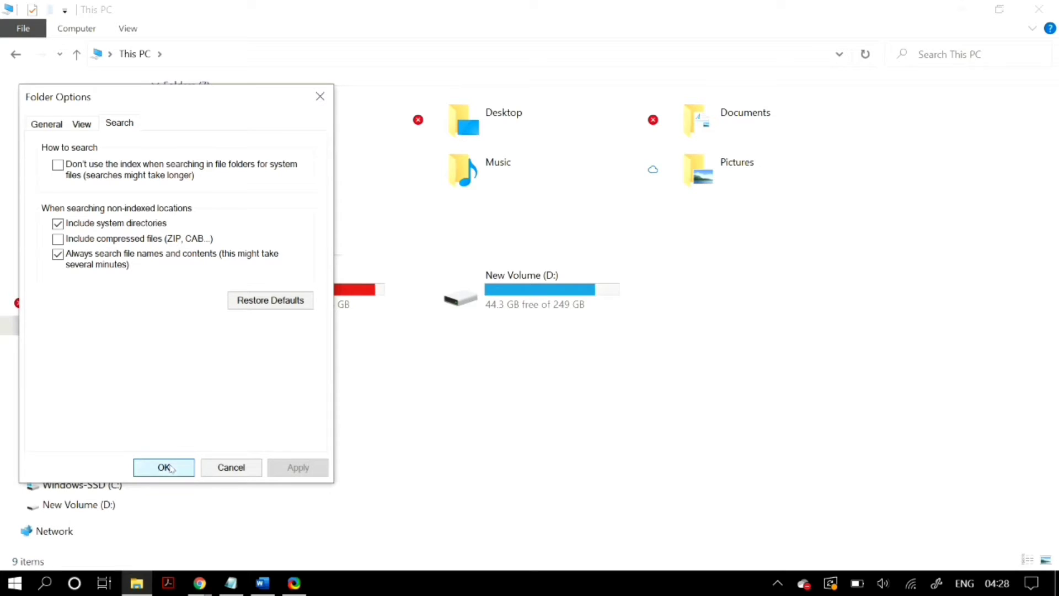
{"action": "left_click", "coordinate": [973, 4]}
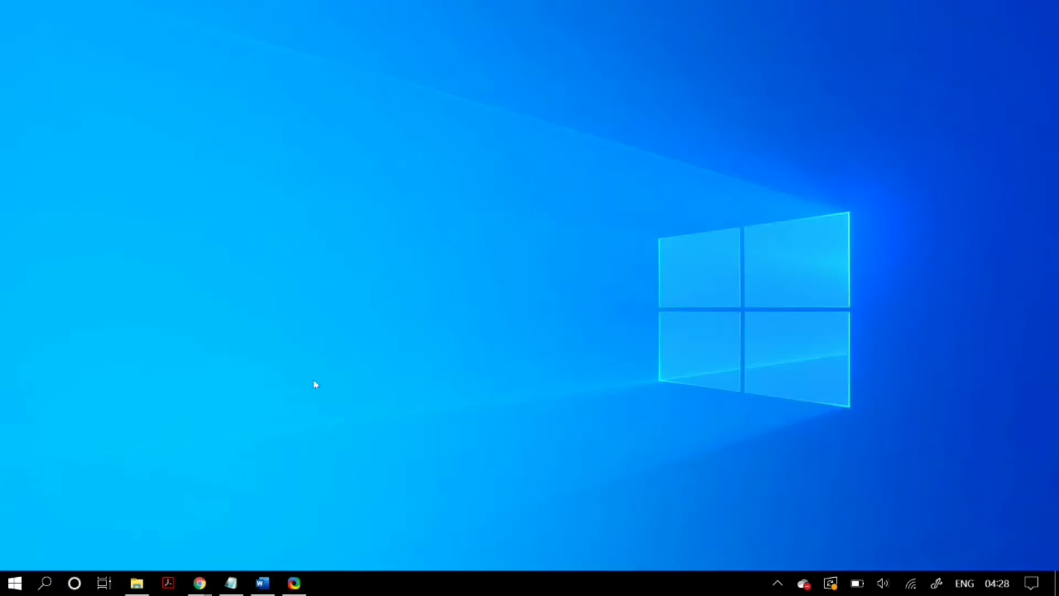
Step: Bring File Explorer back and open the System32 folder inside the C: drive's Windows folder
{"action": "mouse_move", "coordinate": [200, 583]}
{"action": "left_click", "coordinate": [137, 583]}
{"action": "double_click", "coordinate": [322, 300]}
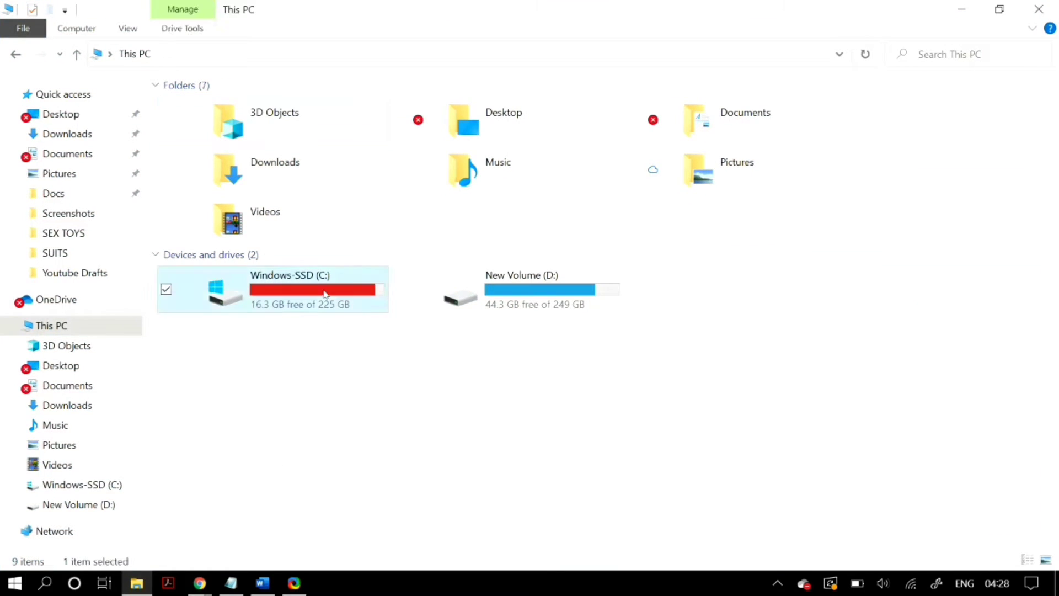
{"action": "left_click", "coordinate": [335, 320]}
{"action": "double_click", "coordinate": [335, 320]}
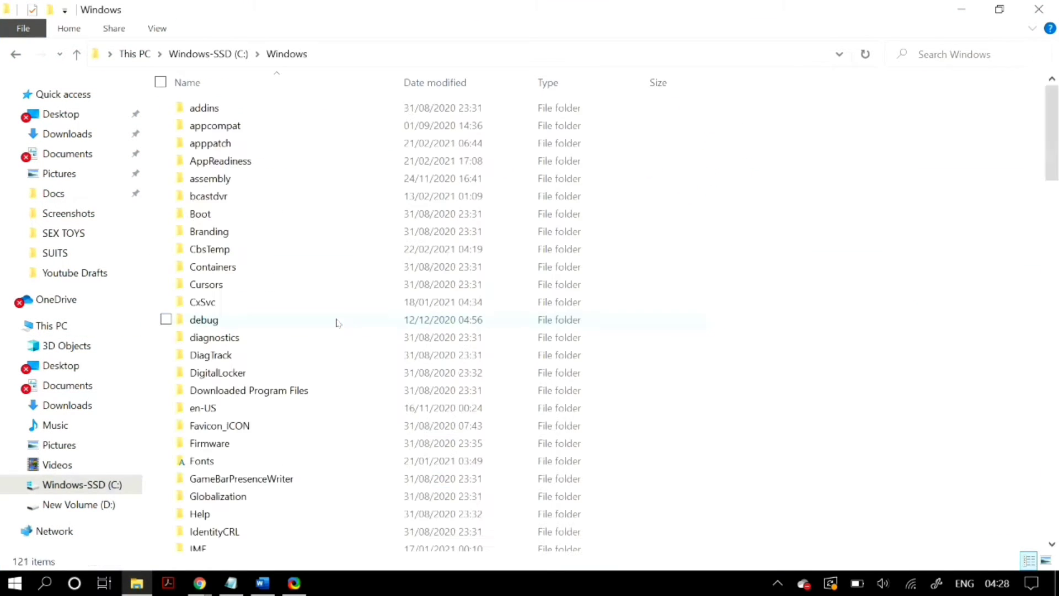
{"action": "scroll", "coordinate": [336, 322], "scroll_direction": "down", "scroll_amount": 15}
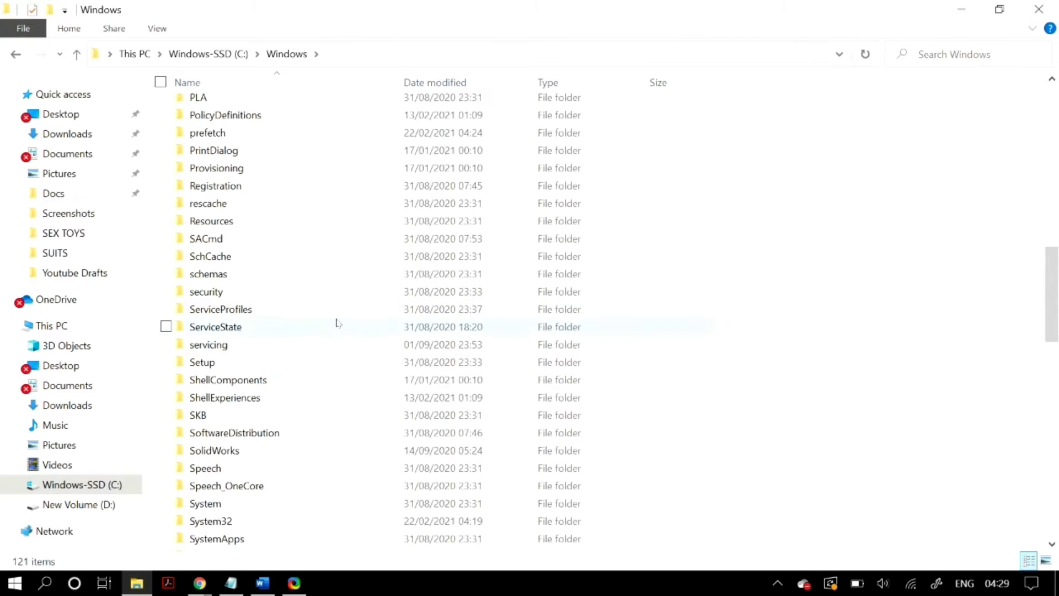
{"action": "scroll", "coordinate": [338, 323], "scroll_direction": "down", "scroll_amount": 3}
{"action": "double_click", "coordinate": [307, 370]}
Step: Search System32 for "ctf" and copy ctfmon.exe
{"action": "left_click", "coordinate": [947, 55]}
{"action": "type", "text": "ctfmon"}
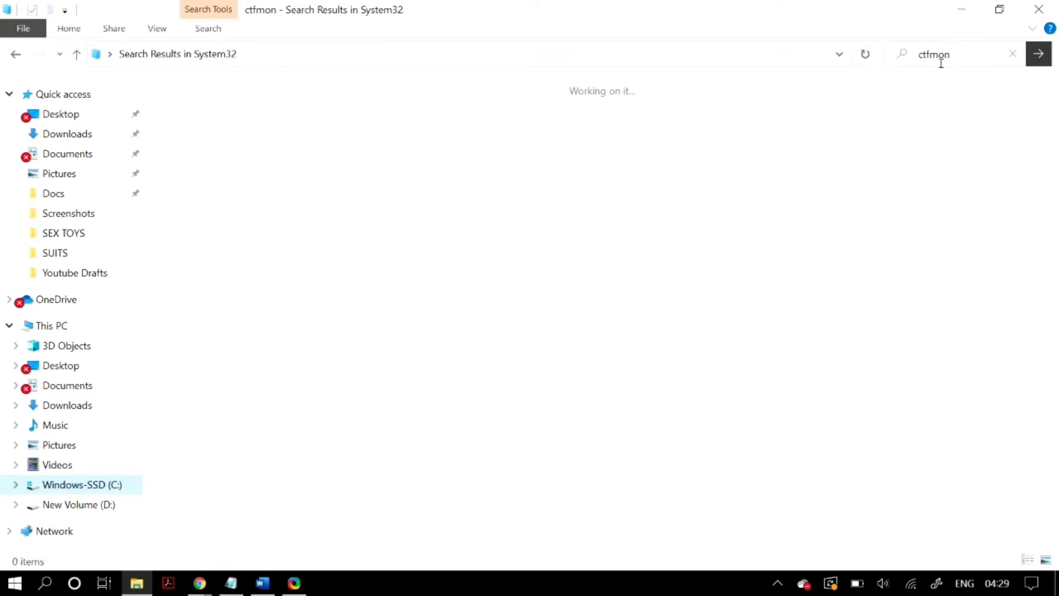
{"action": "key", "text": "BackSpace"}
{"action": "key", "text": "BackSpace"}
{"action": "key", "text": "BackSpace"}
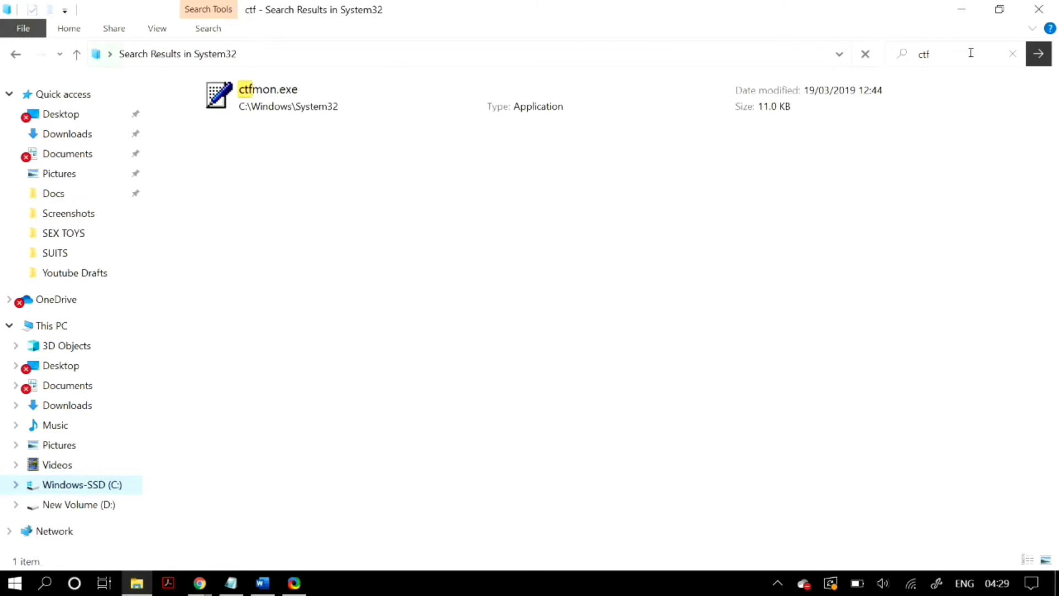
{"action": "left_click", "coordinate": [640, 115]}
{"action": "right_click", "coordinate": [640, 115]}
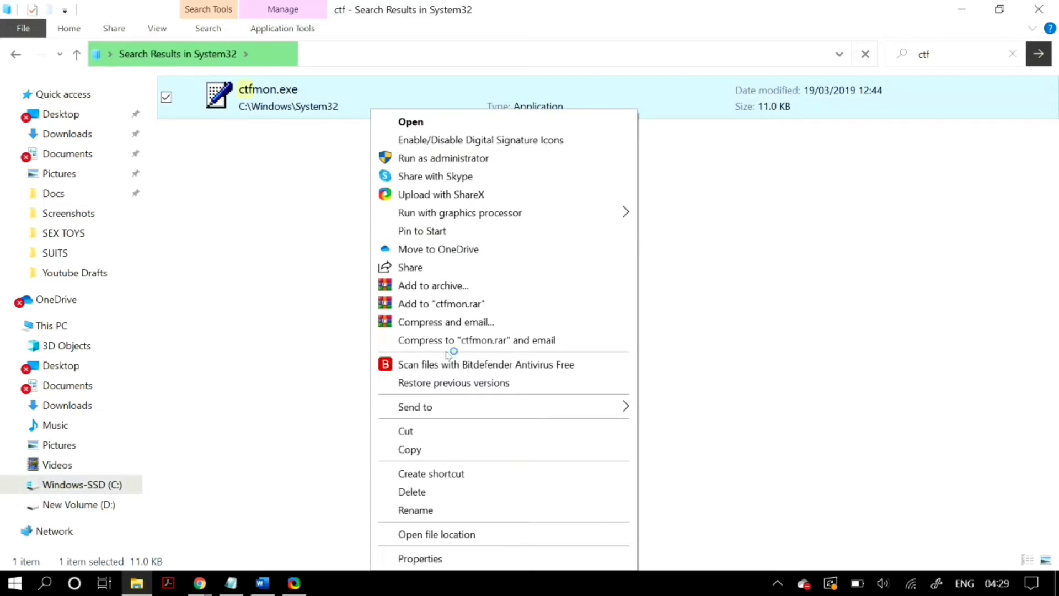
{"action": "left_click", "coordinate": [451, 454]}
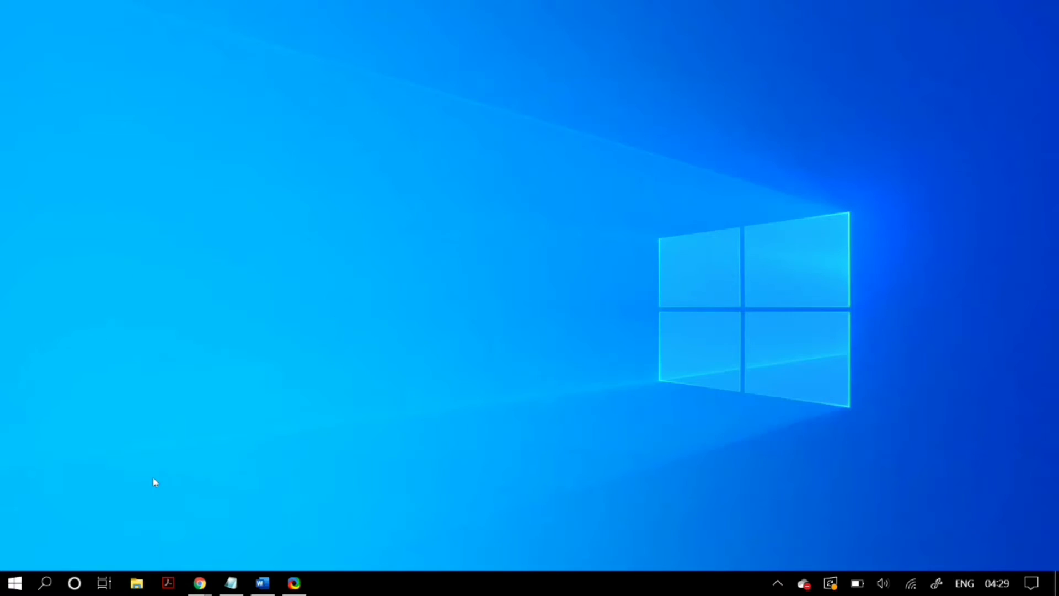
Step: Open the common Startup folder with the Run command "Shell:common startup"
{"action": "key", "text": "super+r"}
{"action": "key", "text": "BackSpace"}
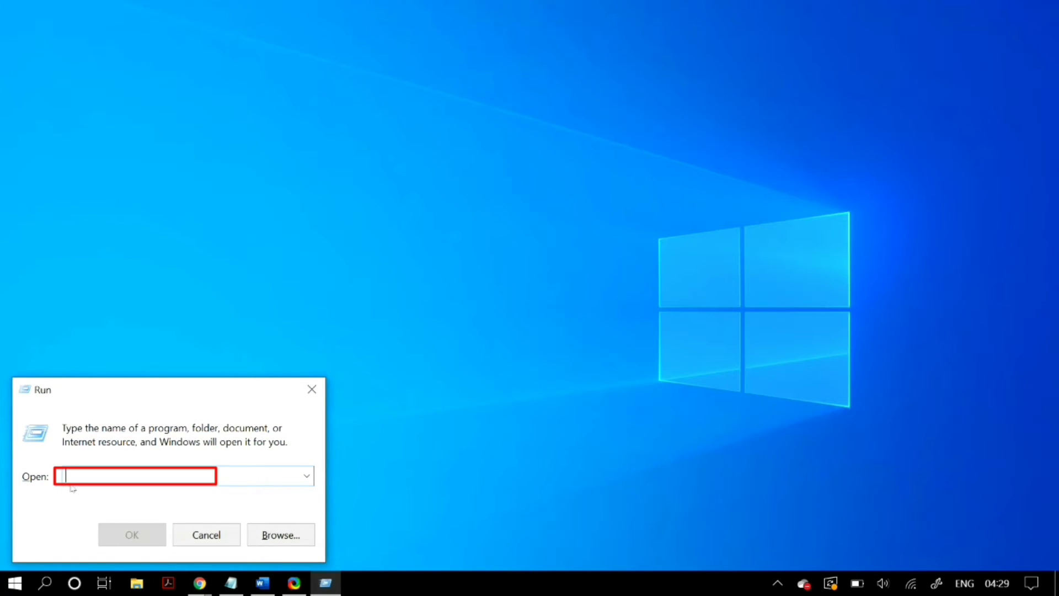
{"action": "type", "text": "Shell:common startup"}
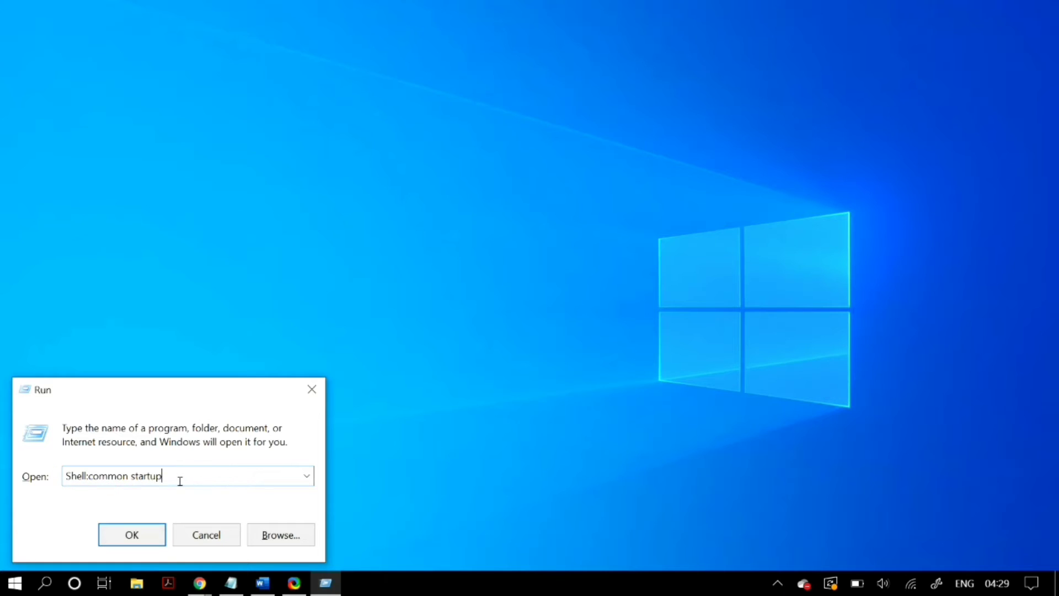
{"action": "left_click", "coordinate": [139, 535]}
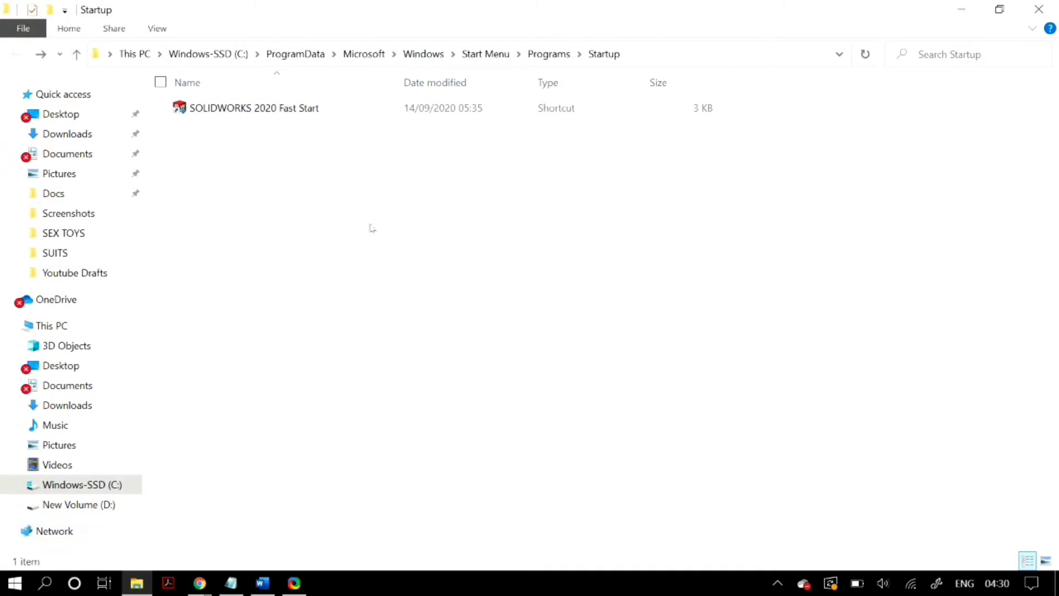
Step: Paste ctfmon.exe into the Startup folder, grant administrator permission for the copy, and return to the desktop
{"action": "right_click", "coordinate": [371, 227]}
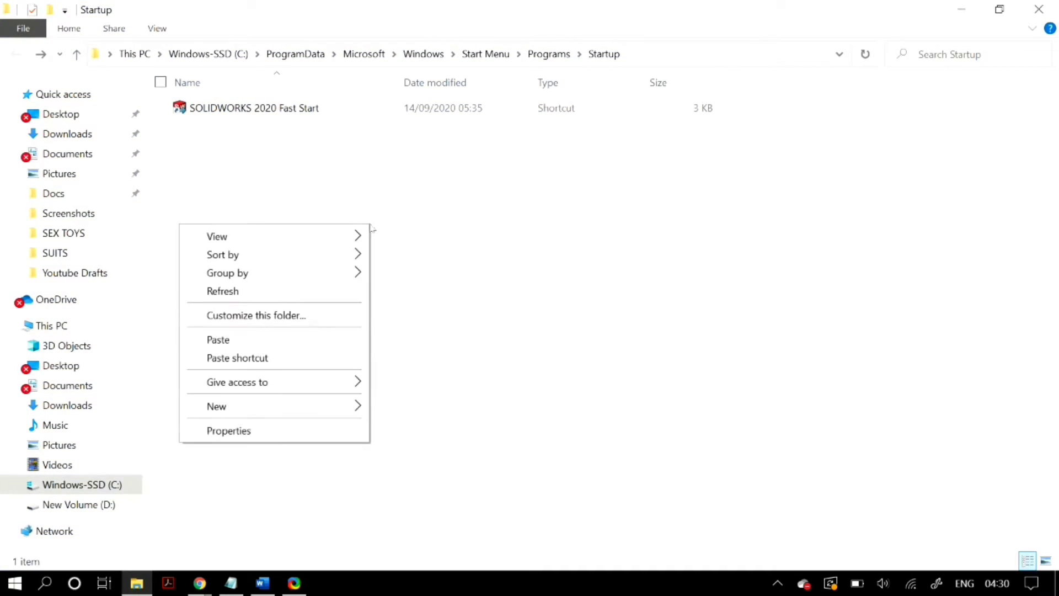
{"action": "left_click", "coordinate": [277, 340]}
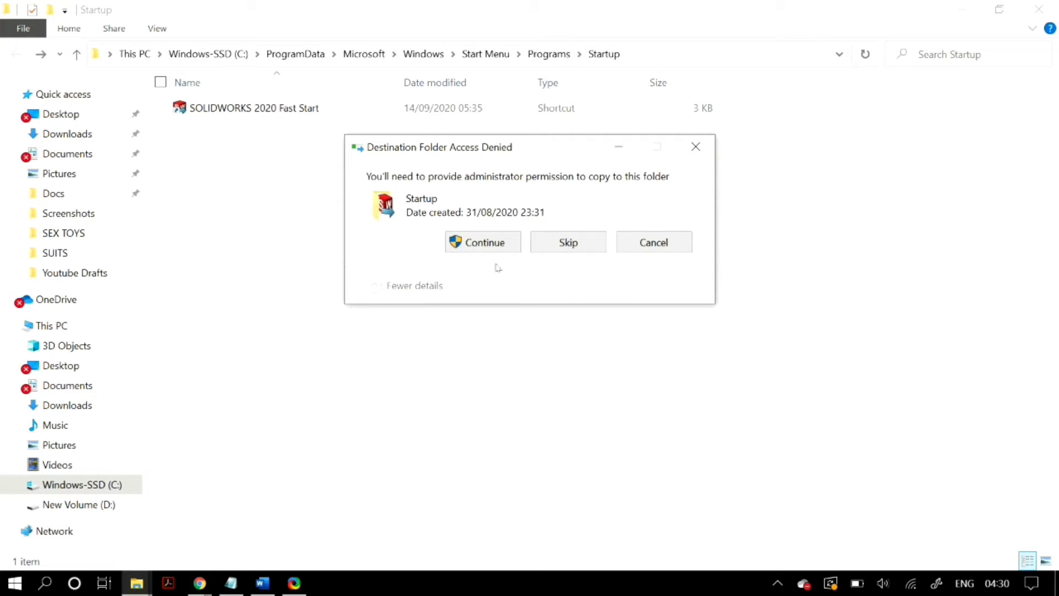
{"action": "left_click", "coordinate": [486, 244]}
{"action": "left_click", "coordinate": [960, 5]}
Step: Check the status of CTF Loader among Task Manager's startup apps, and close Task Manager
{"action": "right_click", "coordinate": [519, 589]}
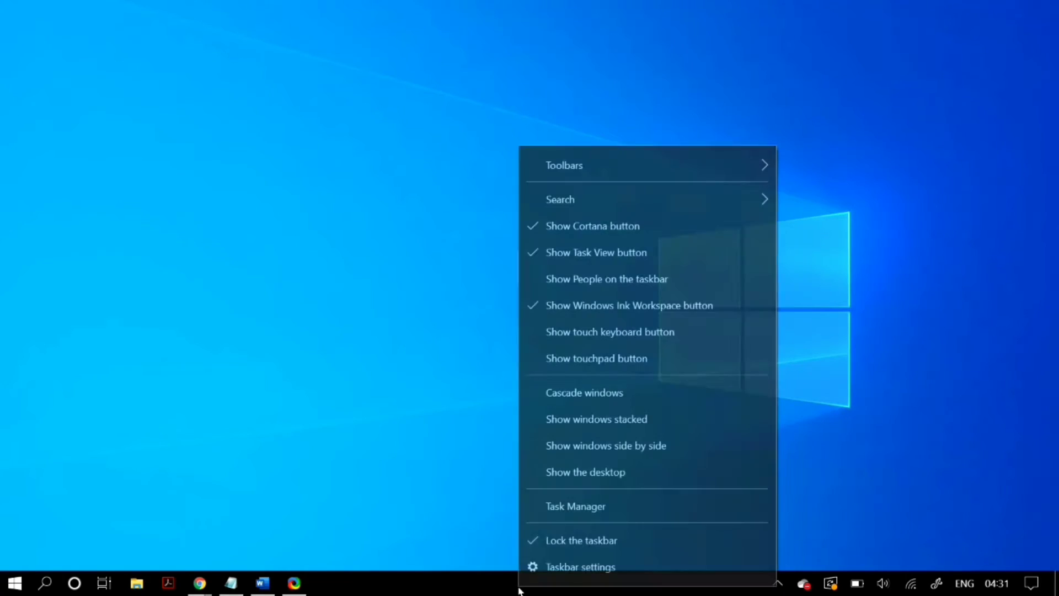
{"action": "left_click", "coordinate": [570, 507]}
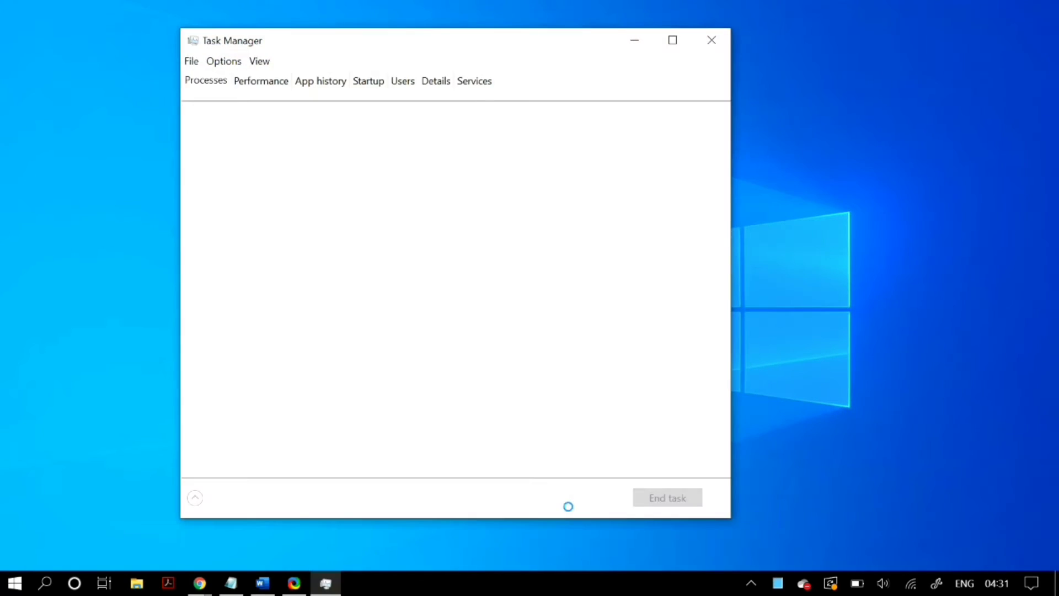
{"action": "left_click", "coordinate": [373, 84]}
{"action": "left_click", "coordinate": [504, 342]}
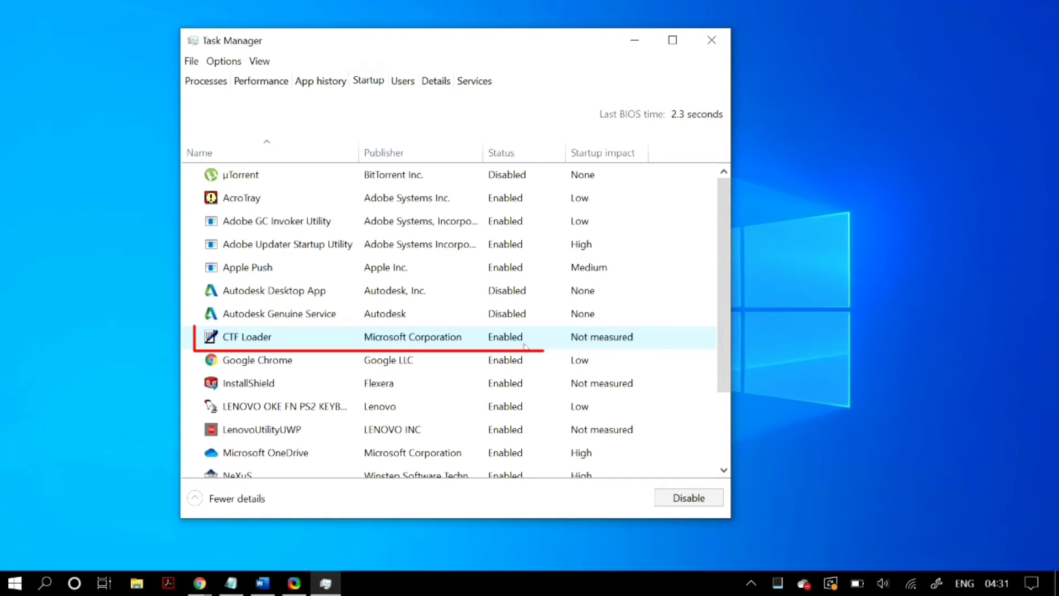
{"action": "left_click", "coordinate": [374, 83]}
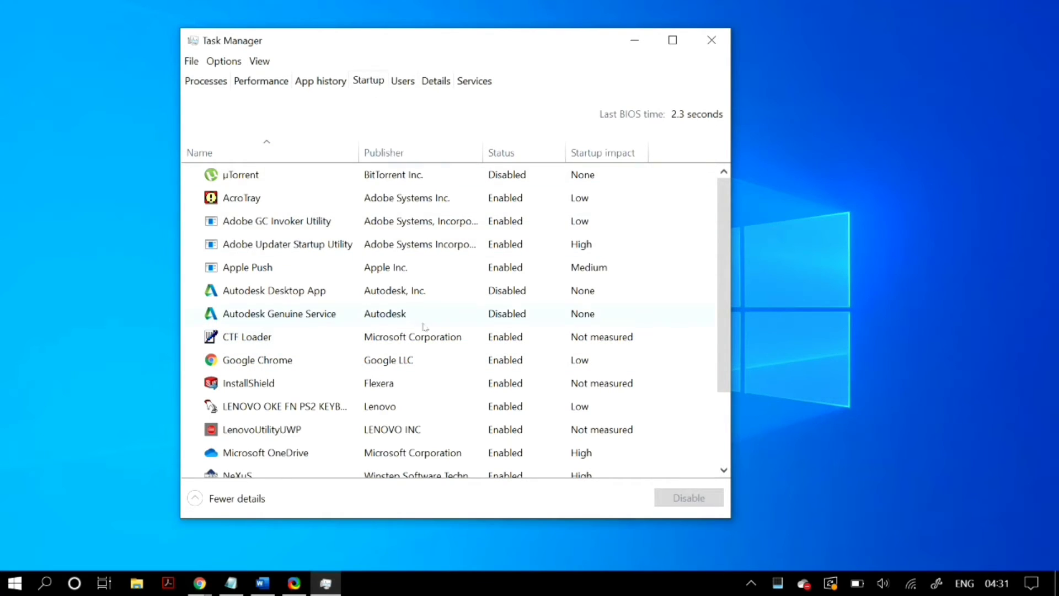
{"action": "left_click", "coordinate": [329, 340]}
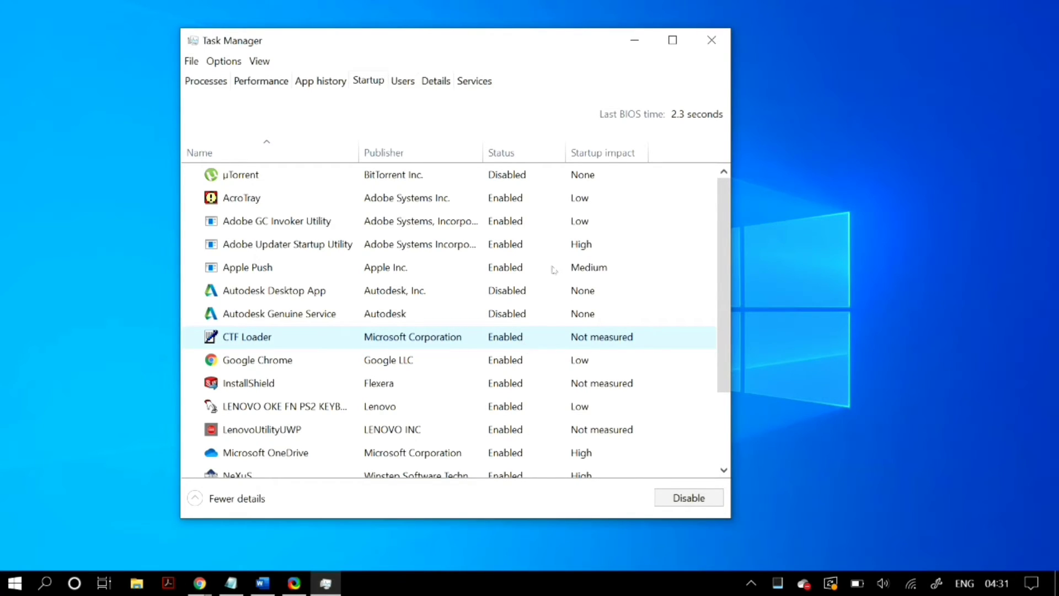
{"action": "left_click", "coordinate": [714, 42]}
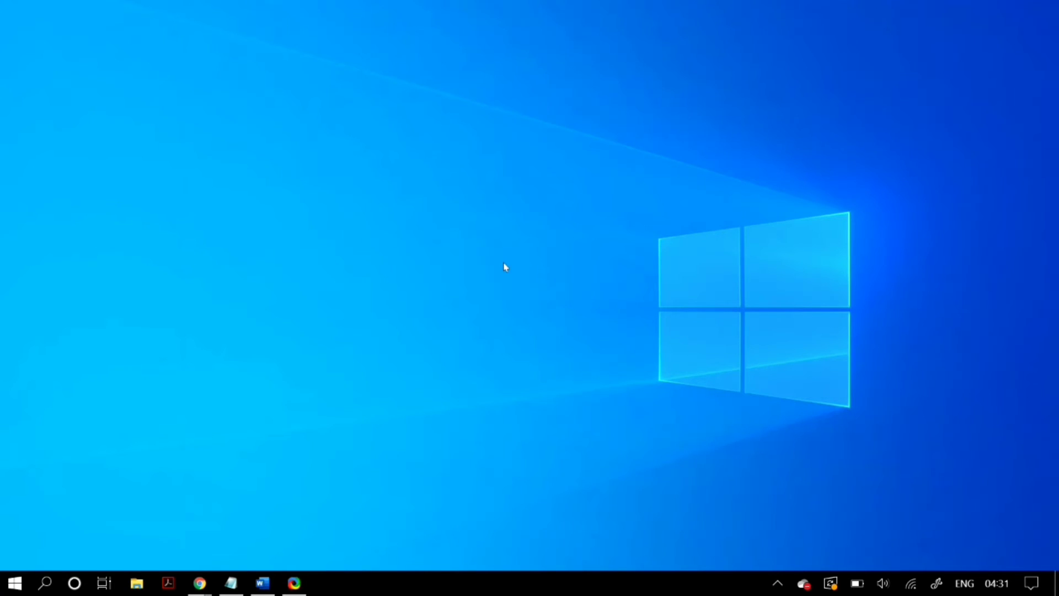
Step: Open PowerShell with the Run command "powershell" and move its window fully into view on the desktop
{"action": "key", "text": "super+r"}
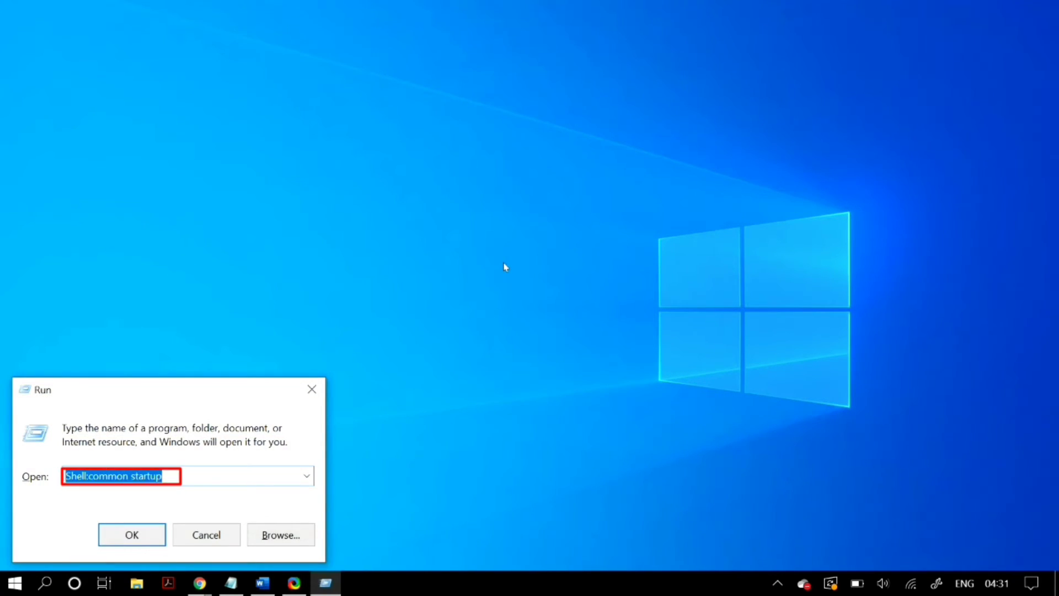
{"action": "type", "text": "power"}
{"action": "key", "text": "Down"}
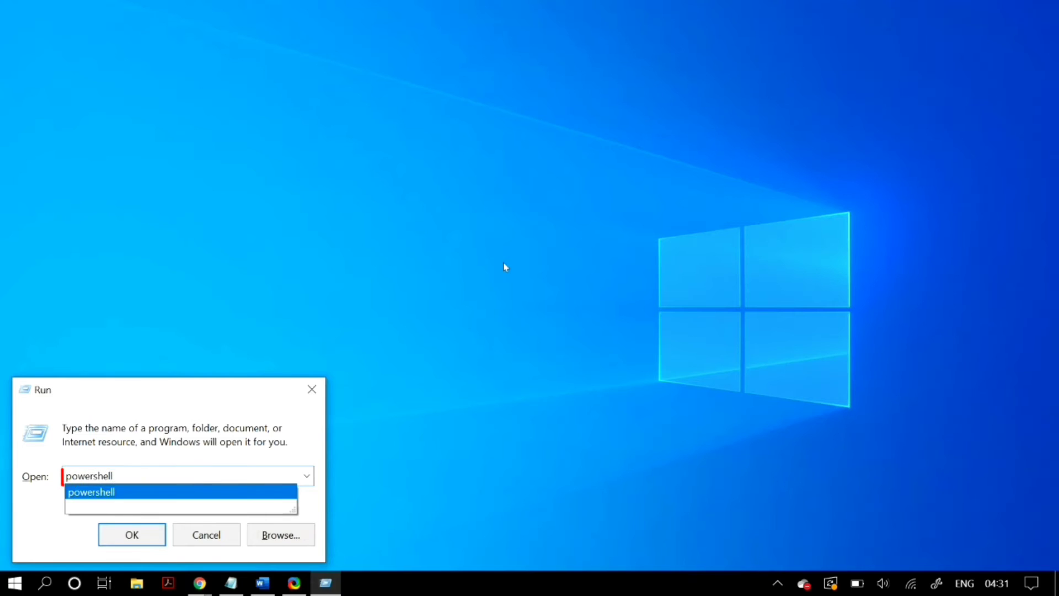
{"action": "key", "text": "Return"}
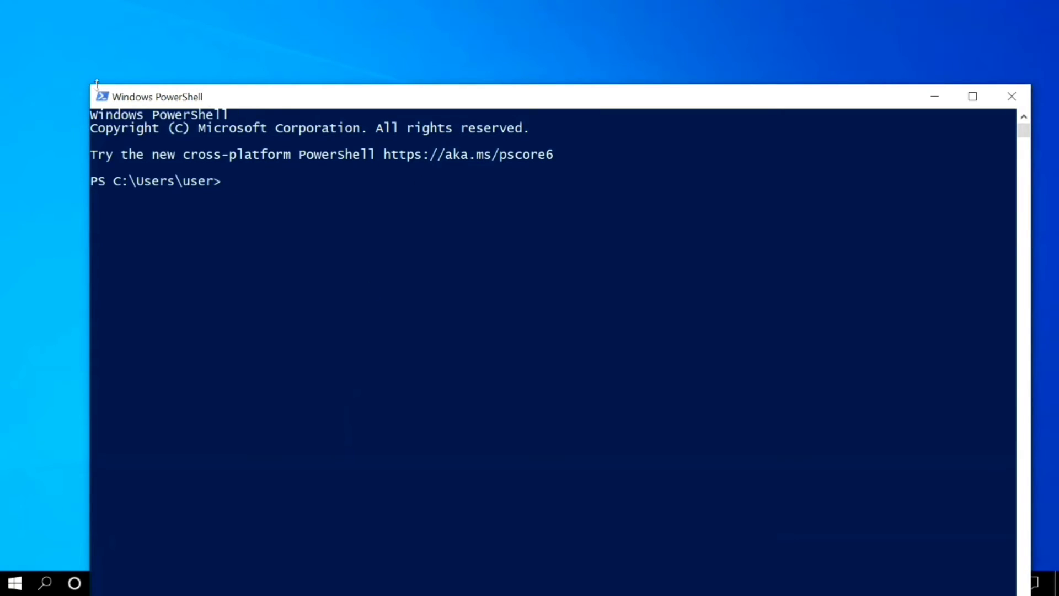
{"action": "left_click_drag", "start_coordinate": [91, 81], "coordinate": [410, 226]}
{"action": "left_click_drag", "start_coordinate": [486, 242], "coordinate": [243, 75]}
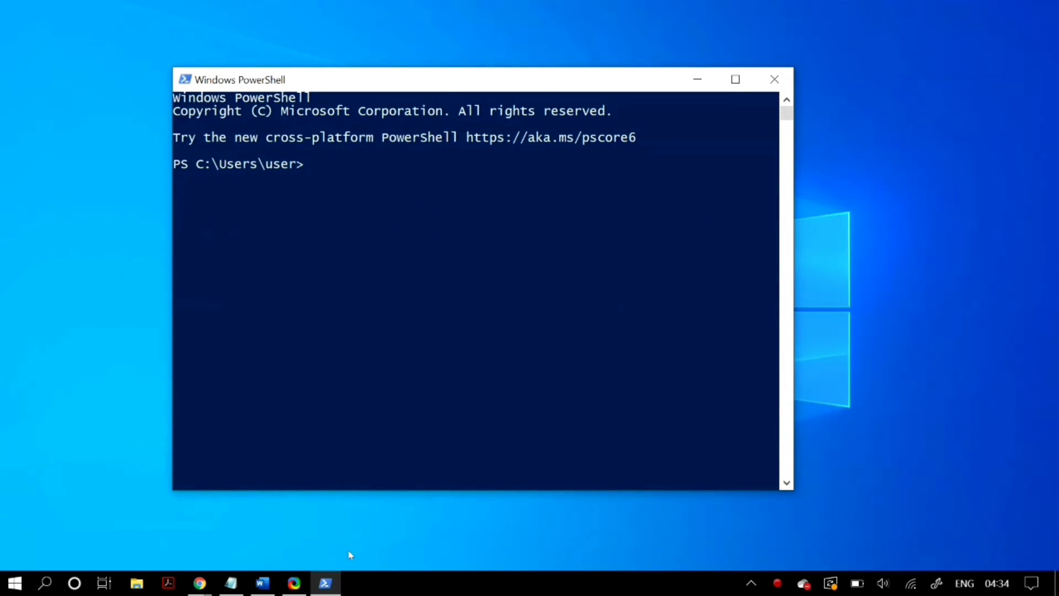
Step: Launch PowerShell as administrator from the running PowerShell session and approve the elevation request
{"action": "right_click", "coordinate": [326, 584]}
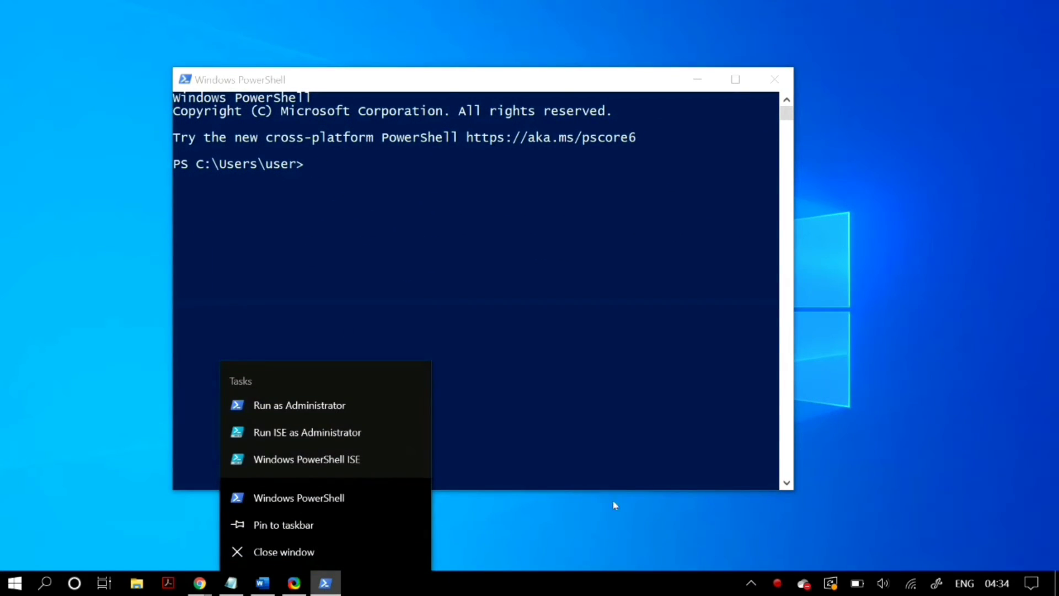
{"action": "left_click", "coordinate": [355, 409]}
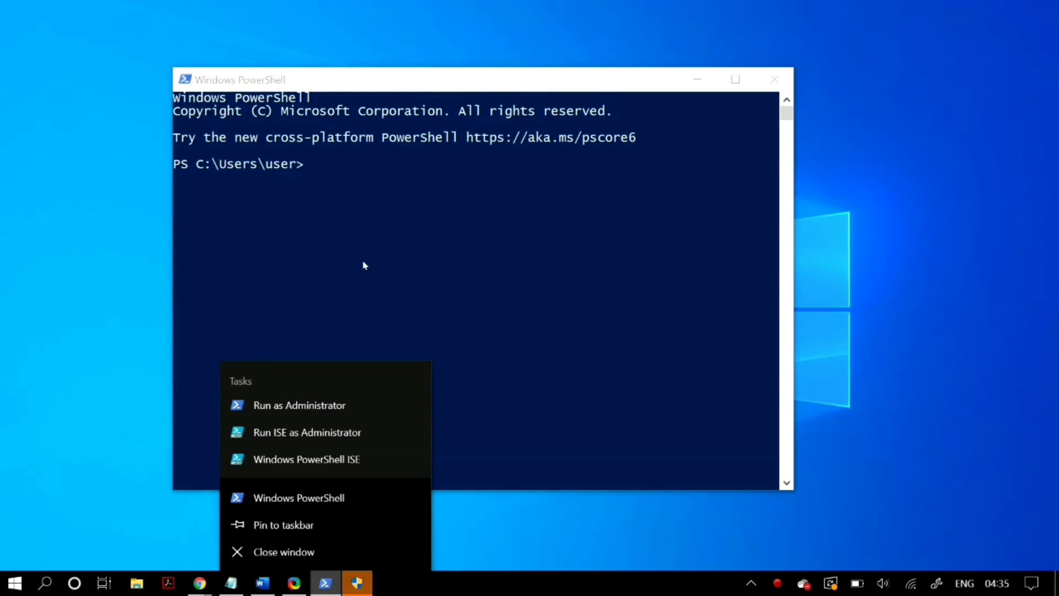
{"action": "mouse_move", "coordinate": [369, 587]}
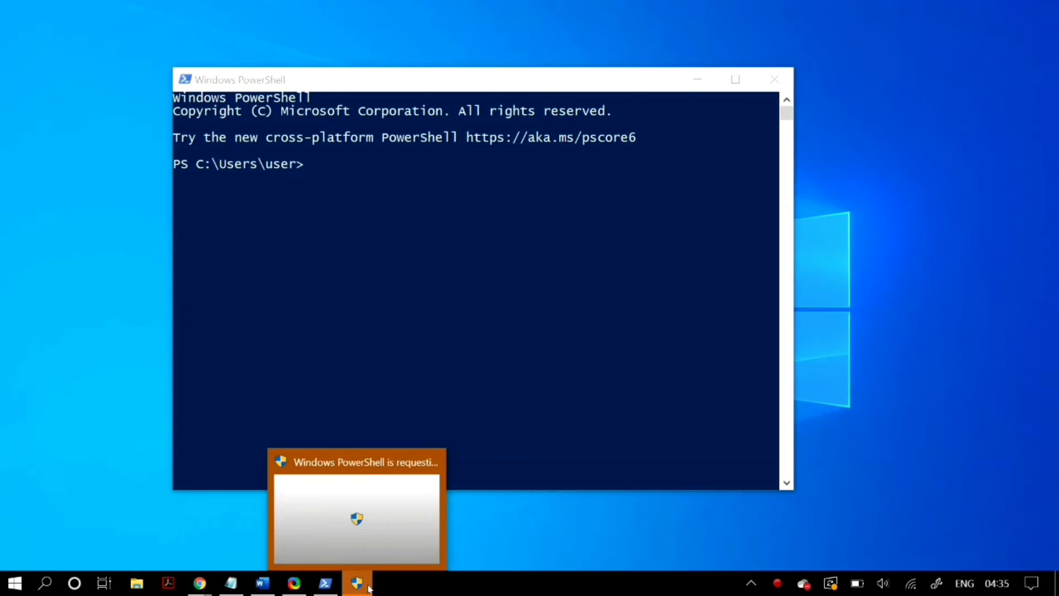
{"action": "left_click", "coordinate": [368, 587]}
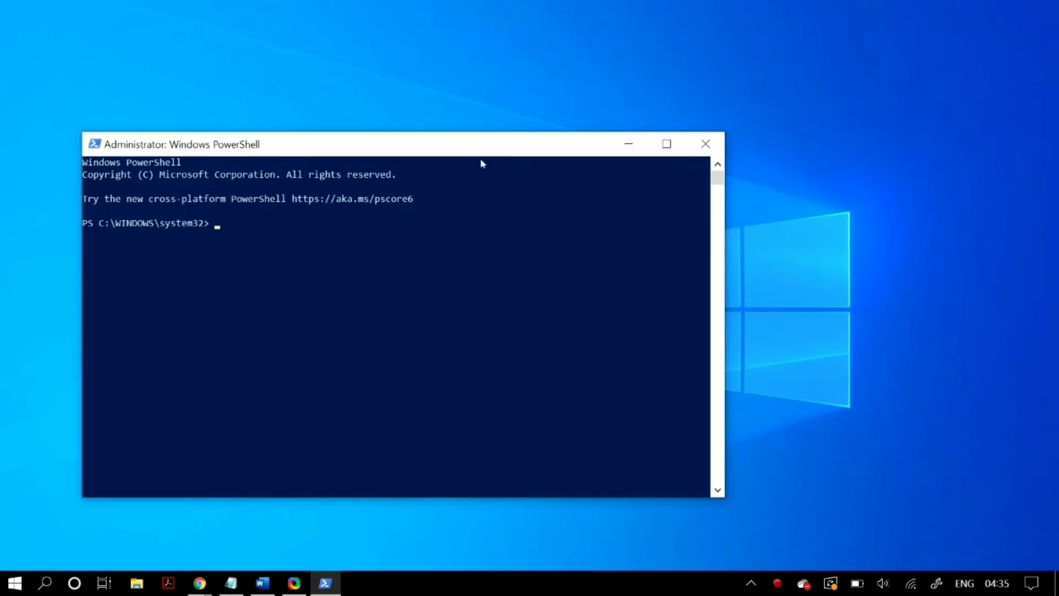
Step: Run "PowerShell -ExecutionPolicy Unrestricted" and re-register all users' "*SystemApps*" packages from AppXManifest.xml using Get-AppXPackage and Add-AppxPackage -DisableDevelopmentMode -Register
{"action": "right_click", "coordinate": [464, 237]}
{"action": "key", "text": "Return"}
{"action": "right_click", "coordinate": [405, 302]}
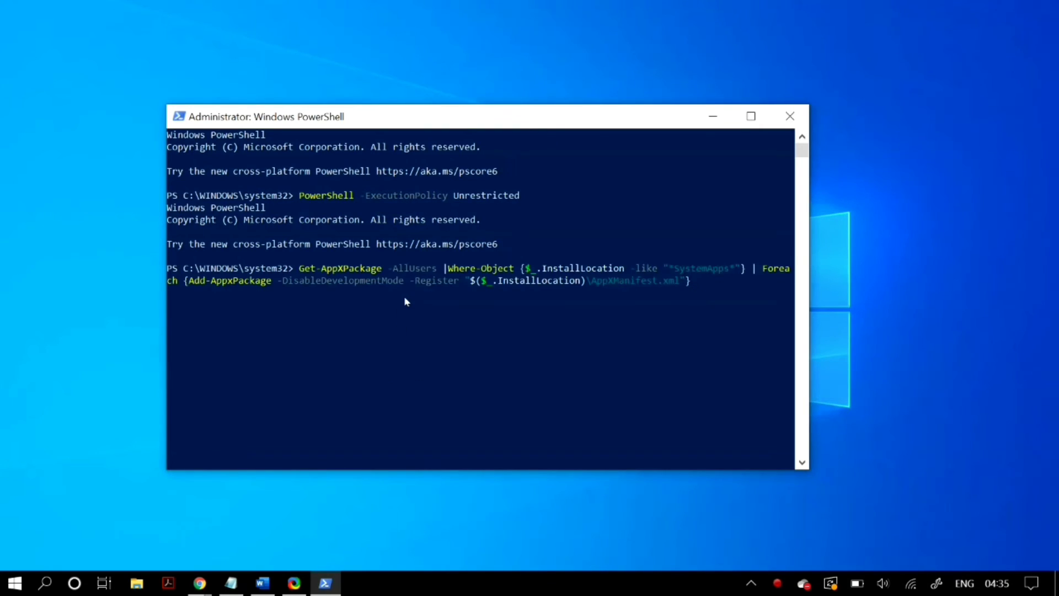
{"action": "key", "text": "Return"}
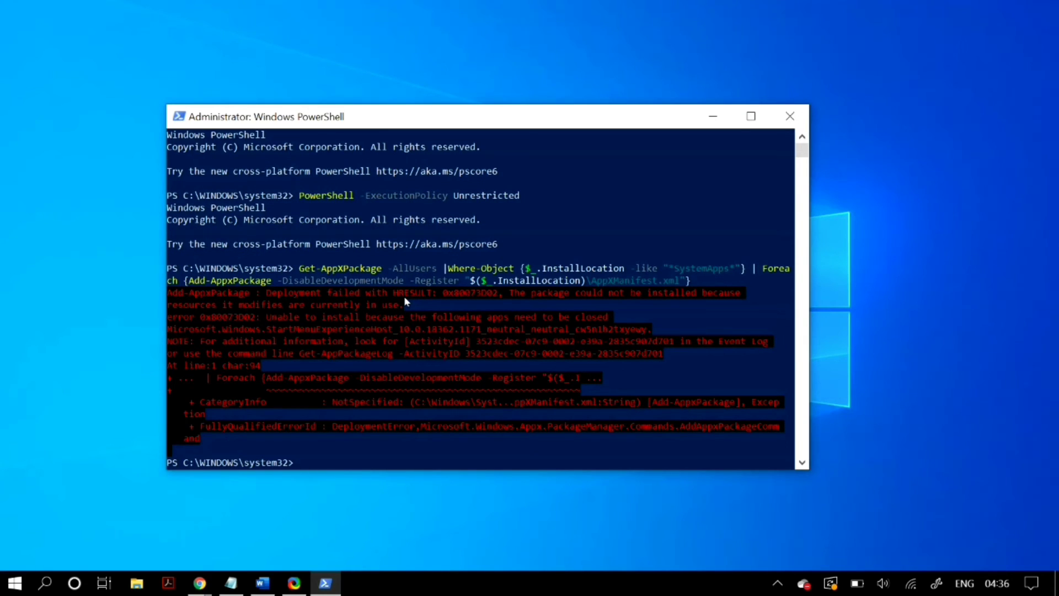
Step: Re-register the Microsoft.WindowsStore package from its AppxManifest.xml with Add-AppxPackage -DisableDevelopmentMode -Register $manifest, and minimize PowerShell
{"action": "left_click", "coordinate": [404, 295]}
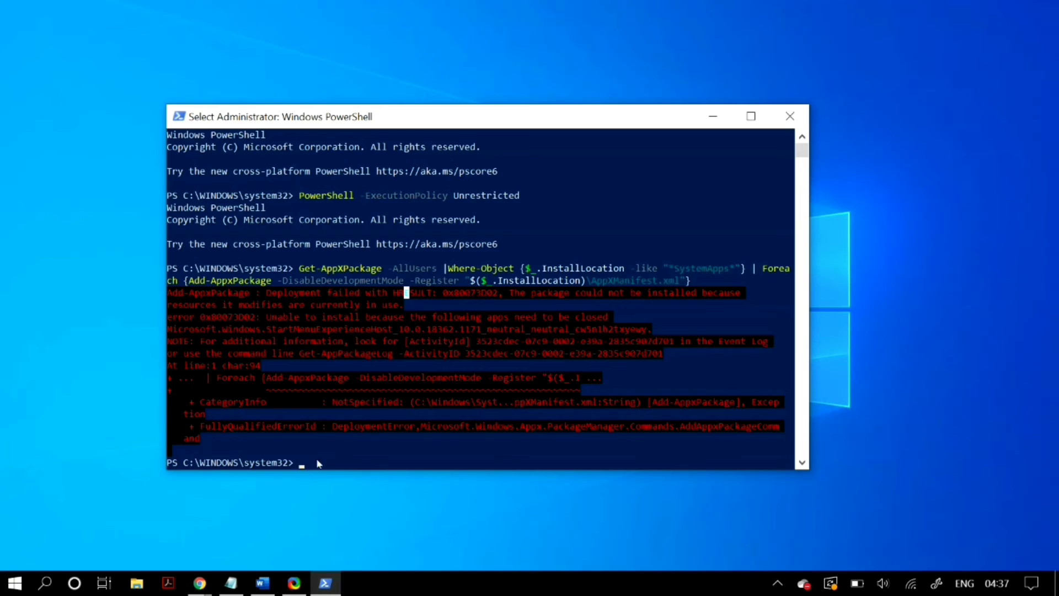
{"action": "scroll", "coordinate": [389, 374], "scroll_direction": "down", "scroll_amount": 2}
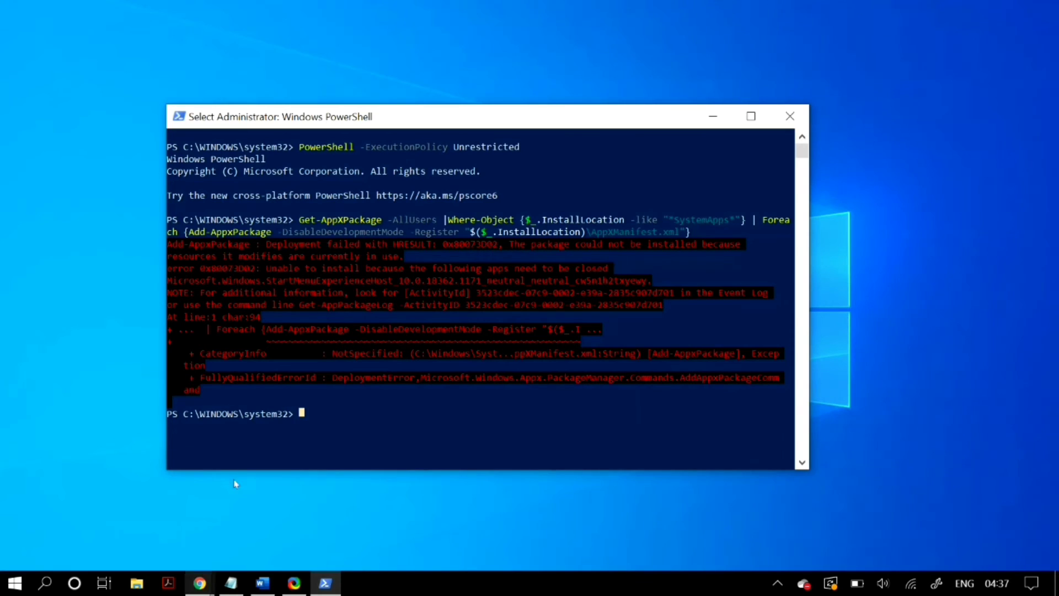
{"action": "right_click", "coordinate": [324, 412]}
{"action": "key", "text": "Return"}
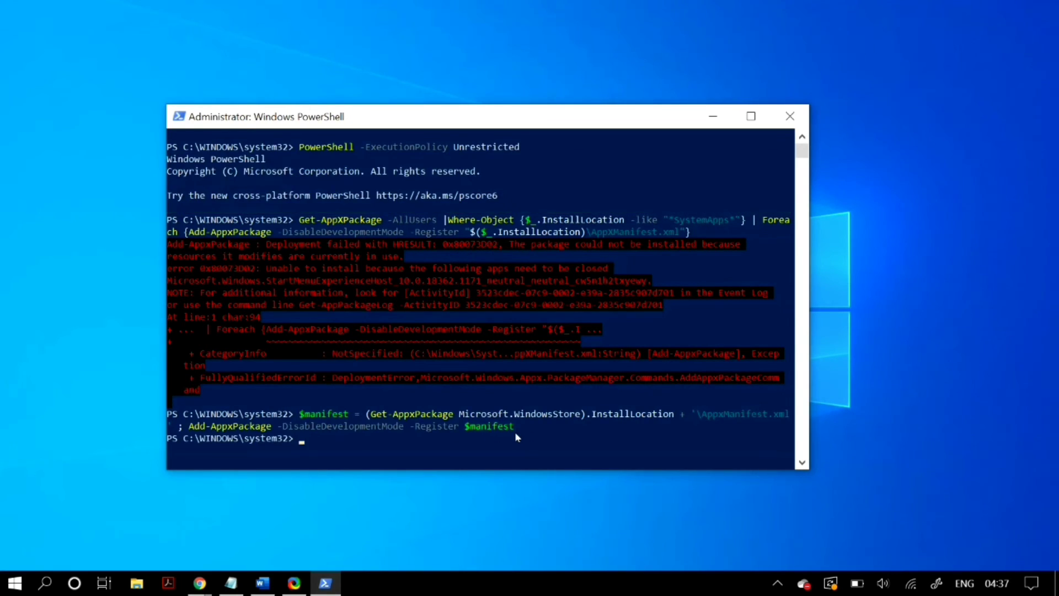
{"action": "scroll", "coordinate": [517, 438], "scroll_direction": "down", "scroll_amount": 2}
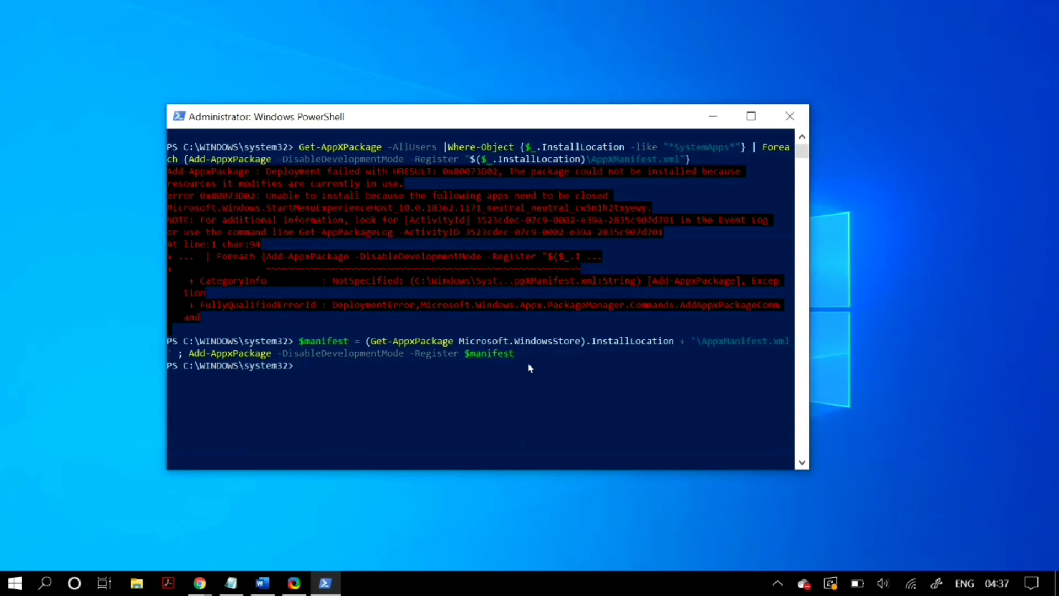
{"action": "left_click", "coordinate": [711, 113]}
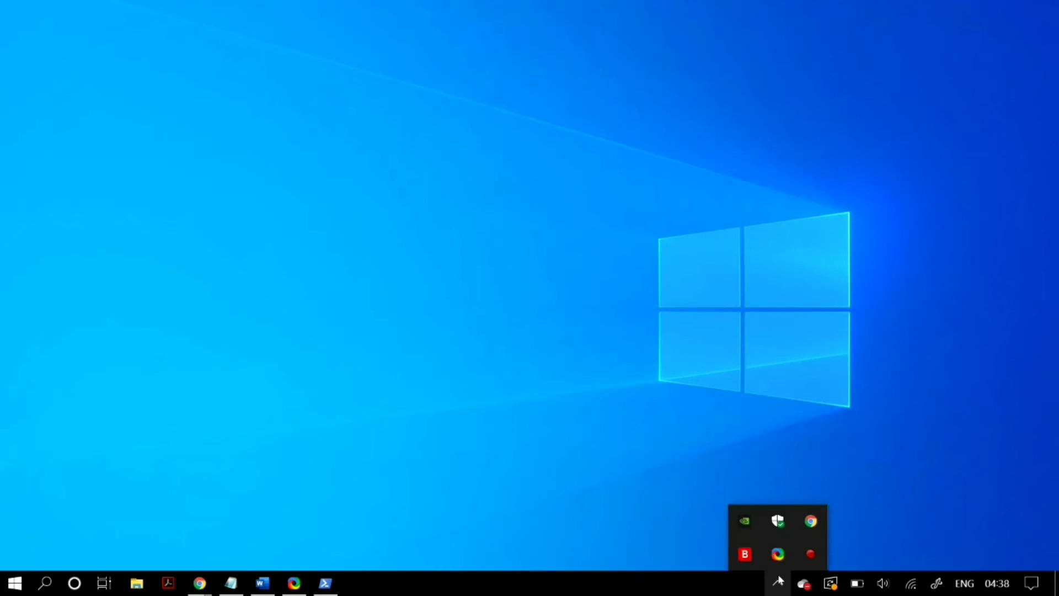
{"action": "left_click", "coordinate": [818, 551]}
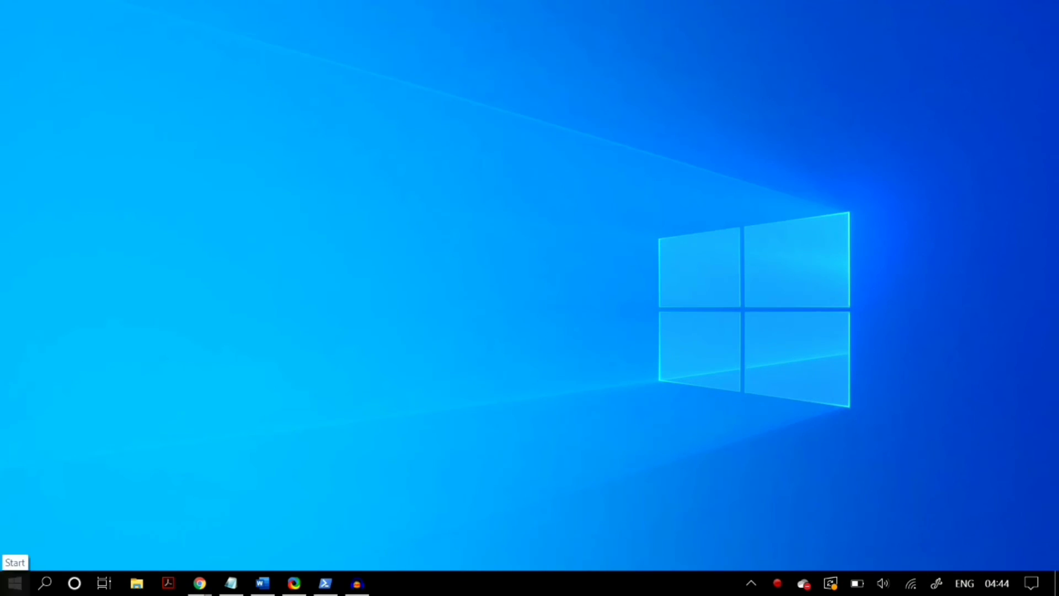
Step: Open Windows Settings, search for "reset", and go to the Reset this PC recovery page
{"action": "left_click", "coordinate": [15, 583]}
{"action": "mouse_move", "coordinate": [20, 511]}
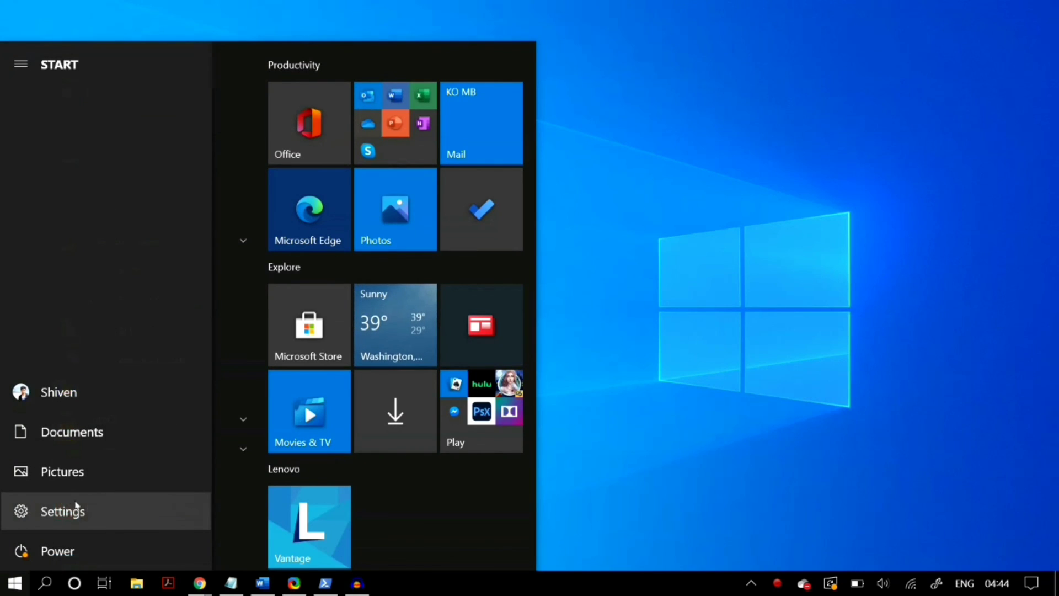
{"action": "left_click", "coordinate": [78, 508]}
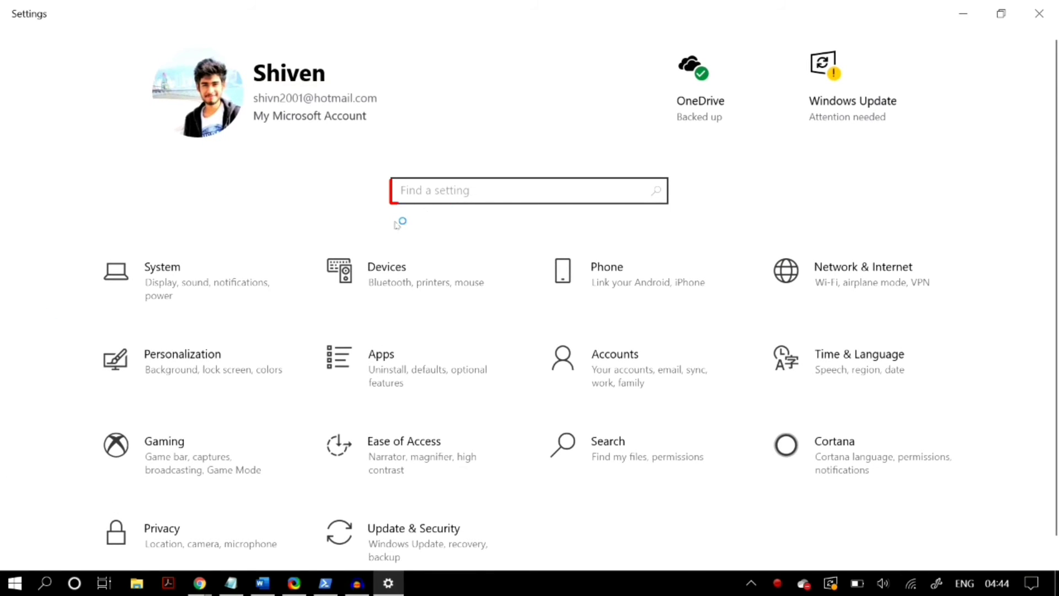
{"action": "type", "text": "reset"}
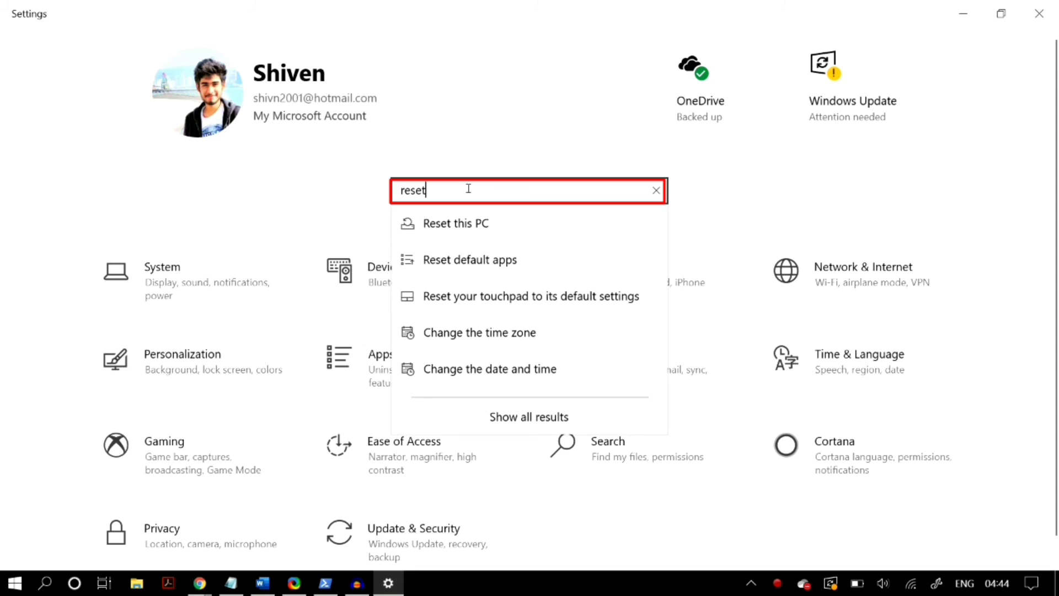
{"action": "left_click", "coordinate": [543, 229]}
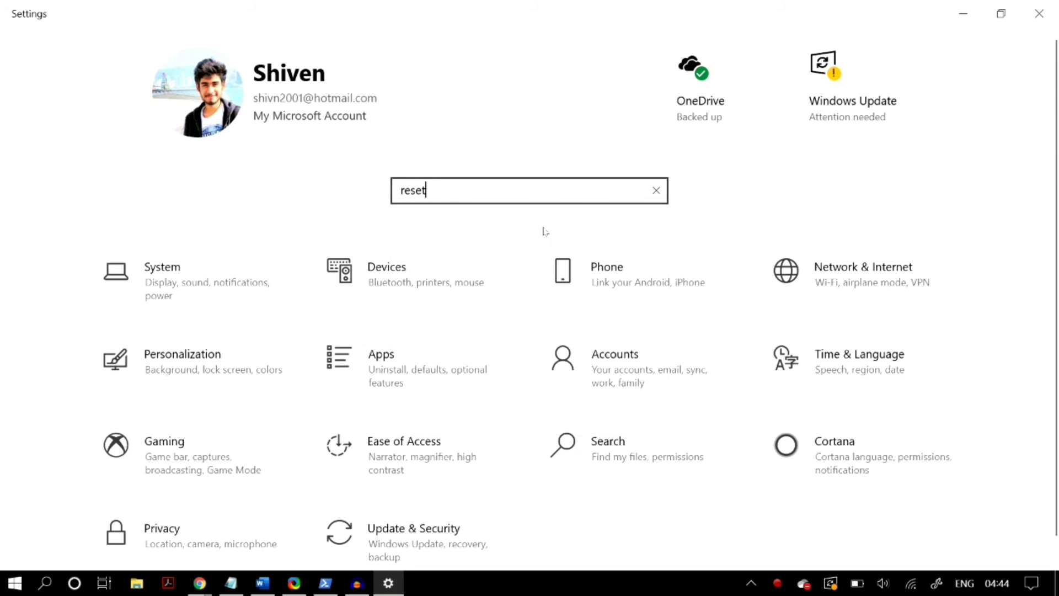
Step: Start resetting the PC with the "Keep my files" option, cancel the reset, and close Settings
{"action": "left_click", "coordinate": [328, 196]}
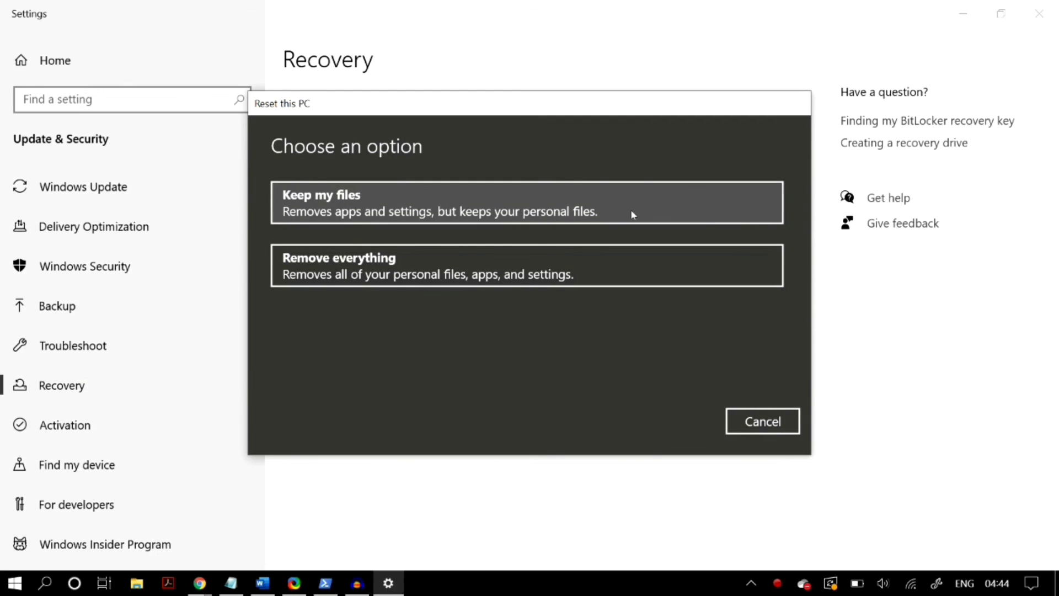
{"action": "left_click", "coordinate": [562, 203]}
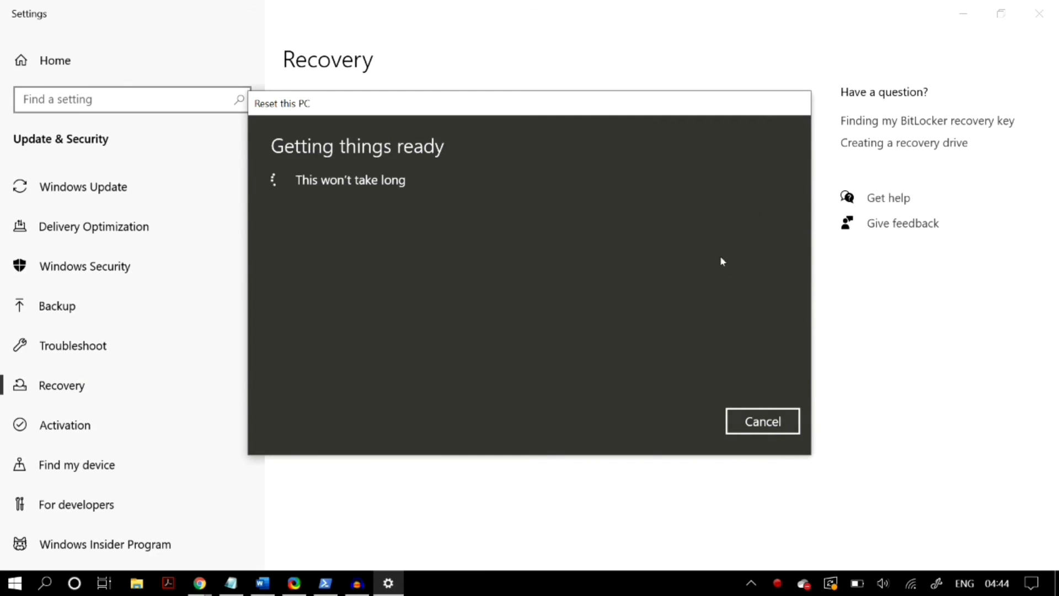
{"action": "left_click", "coordinate": [763, 421]}
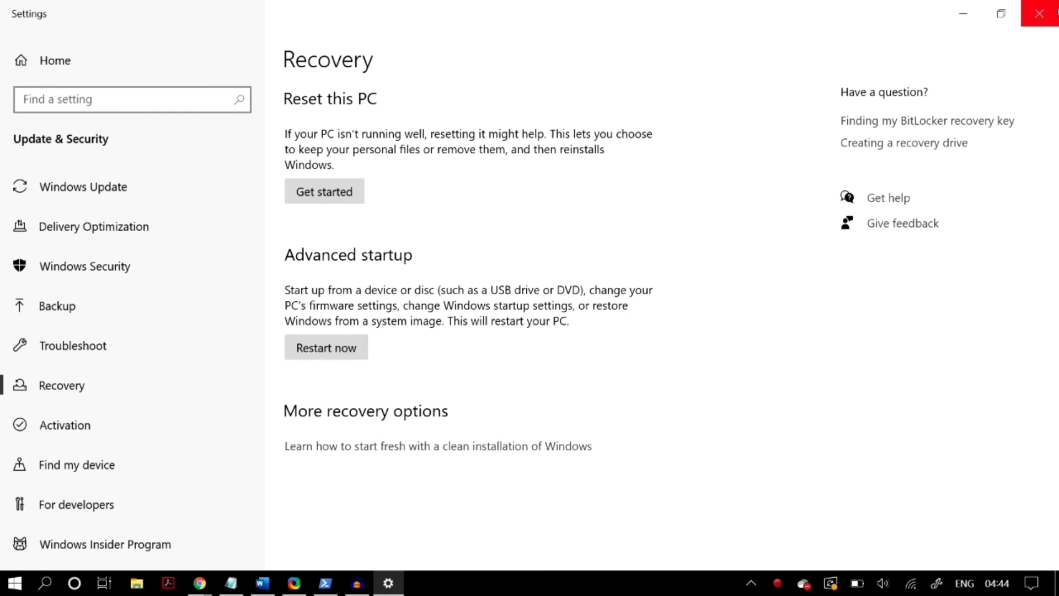
{"action": "left_click", "coordinate": [1039, 14]}
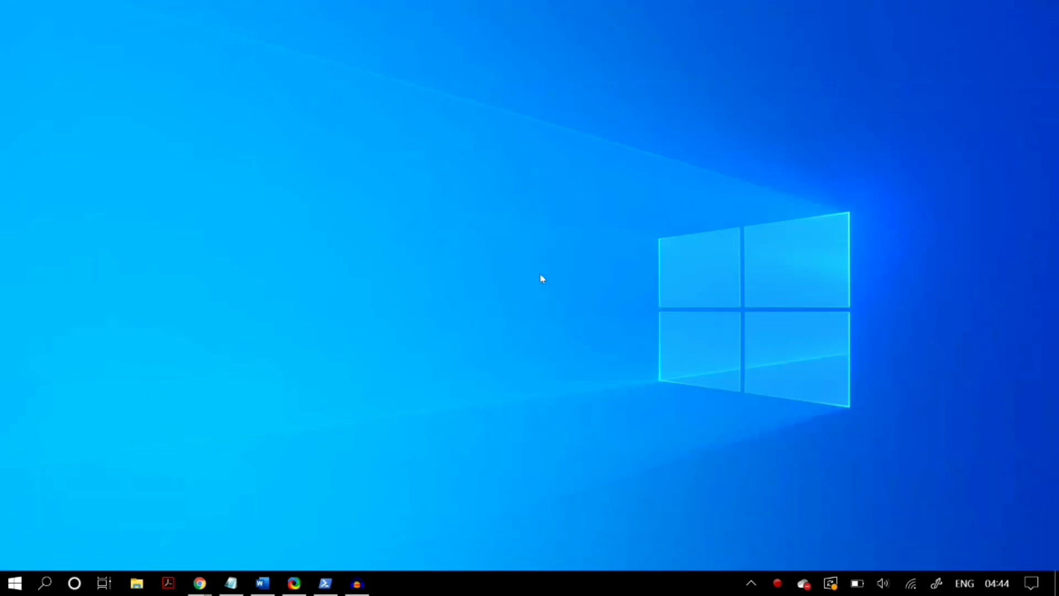